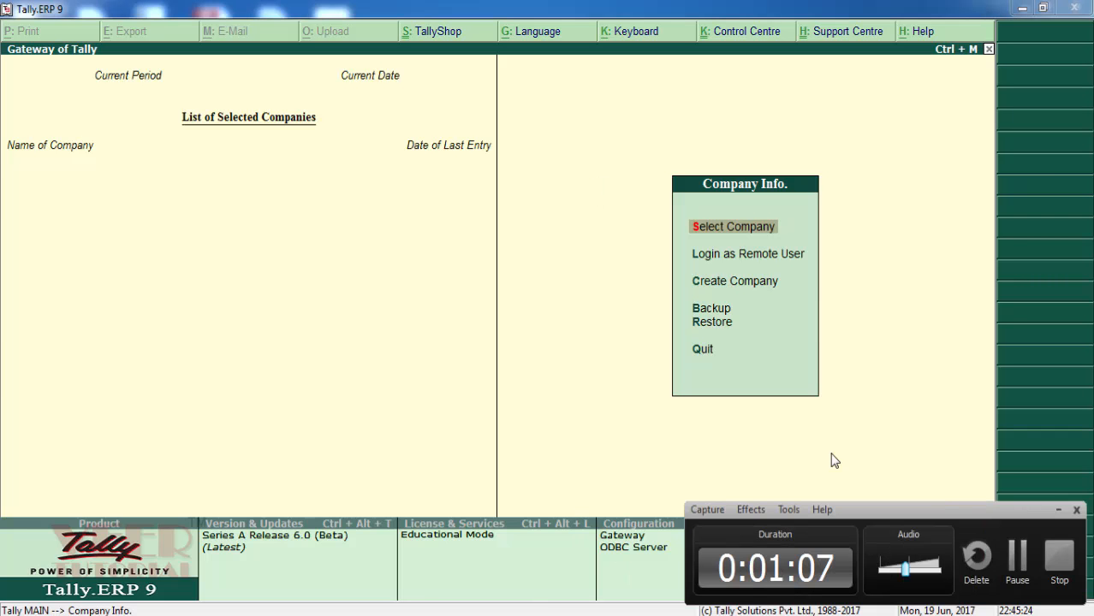
# - Show the List of Companies stored in the E:\tallydata\GST folder
pyautogui.click(1056, 510)
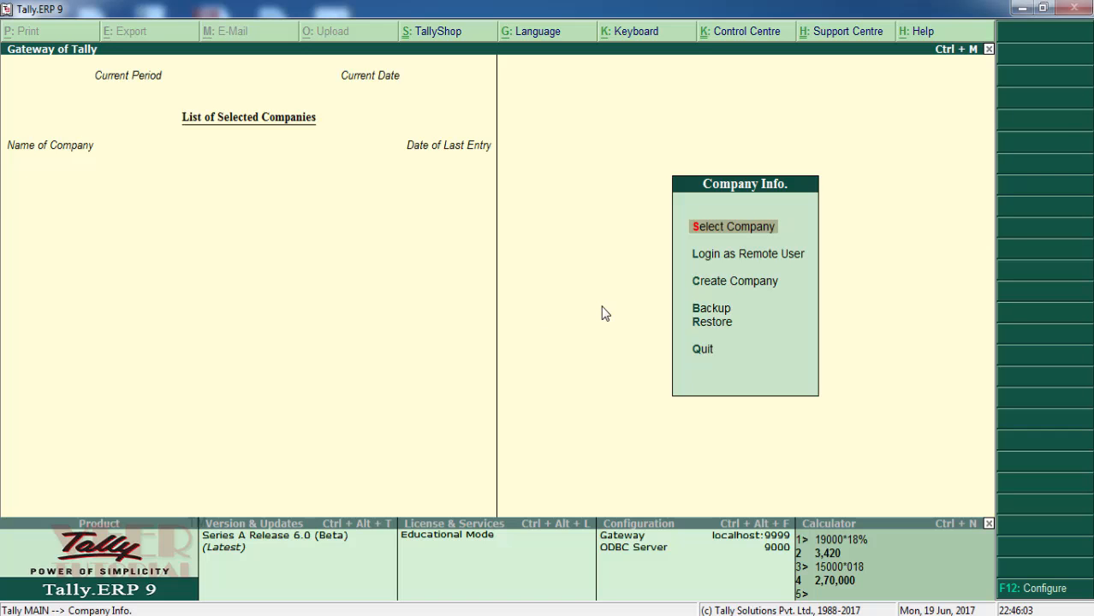
pyautogui.press('Return')
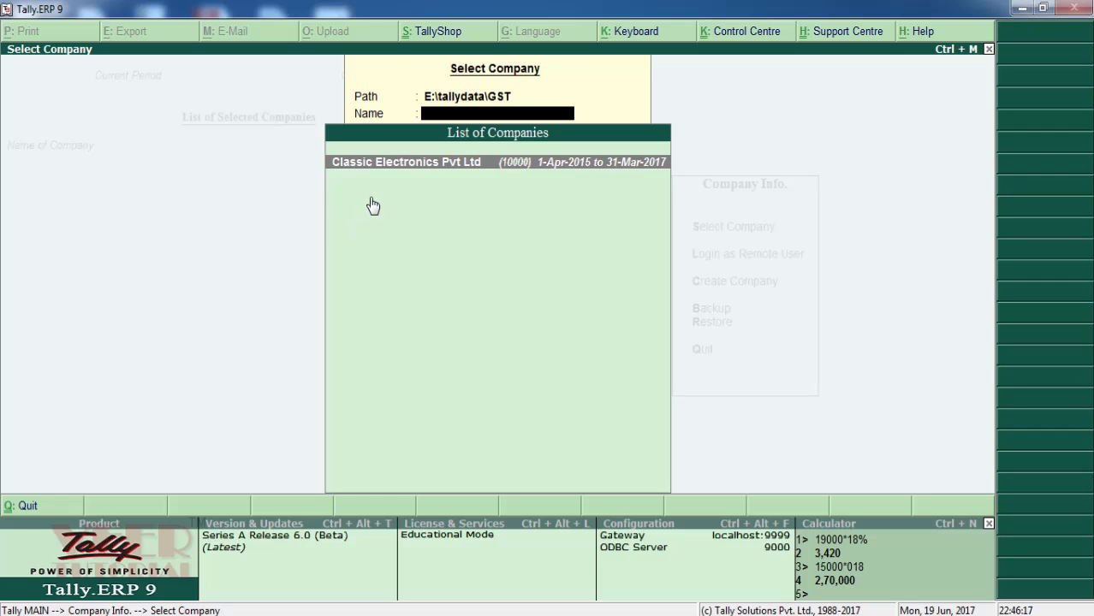
# - Open Classic Electronics Pvt Ltd to get the data-conversion prompt
pyautogui.press('Return')
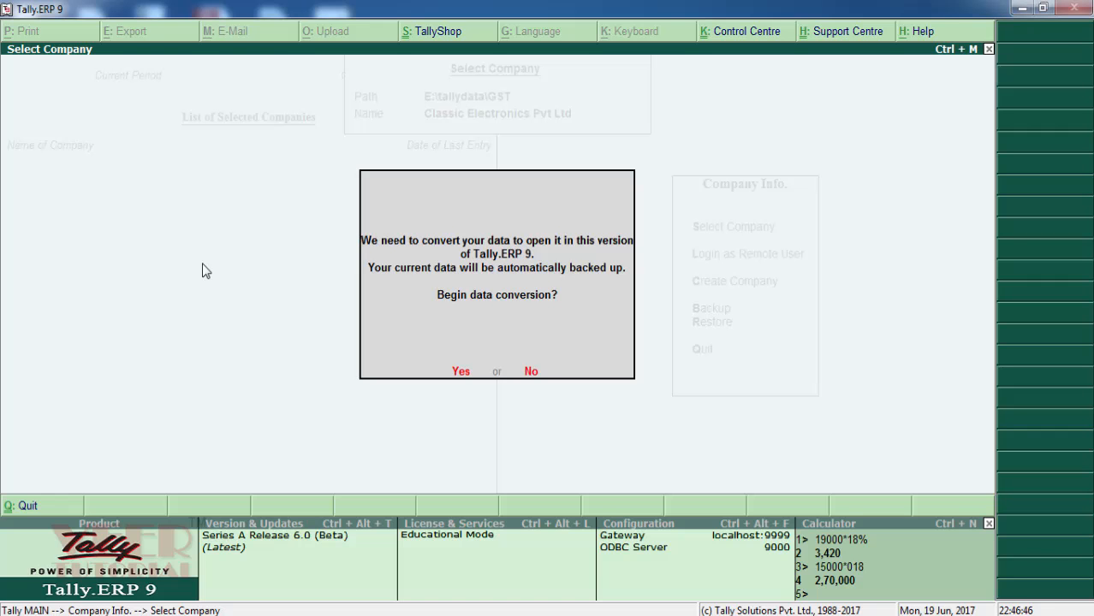
# - Convert the company's data with its backup path changed to D:\TallyDataBackup1
pyautogui.press('y')
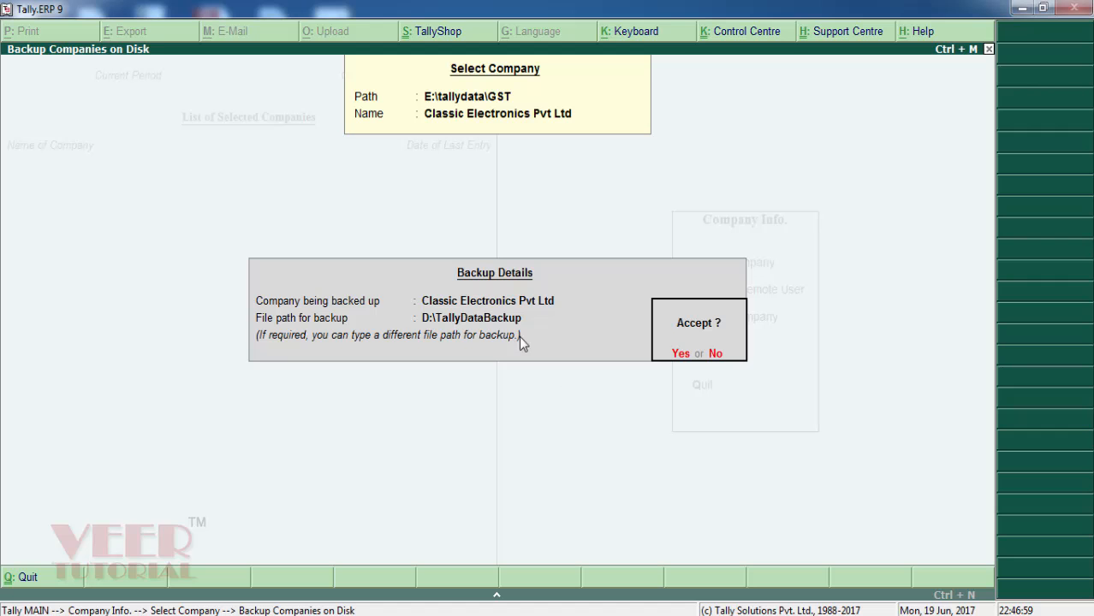
pyautogui.press('n')
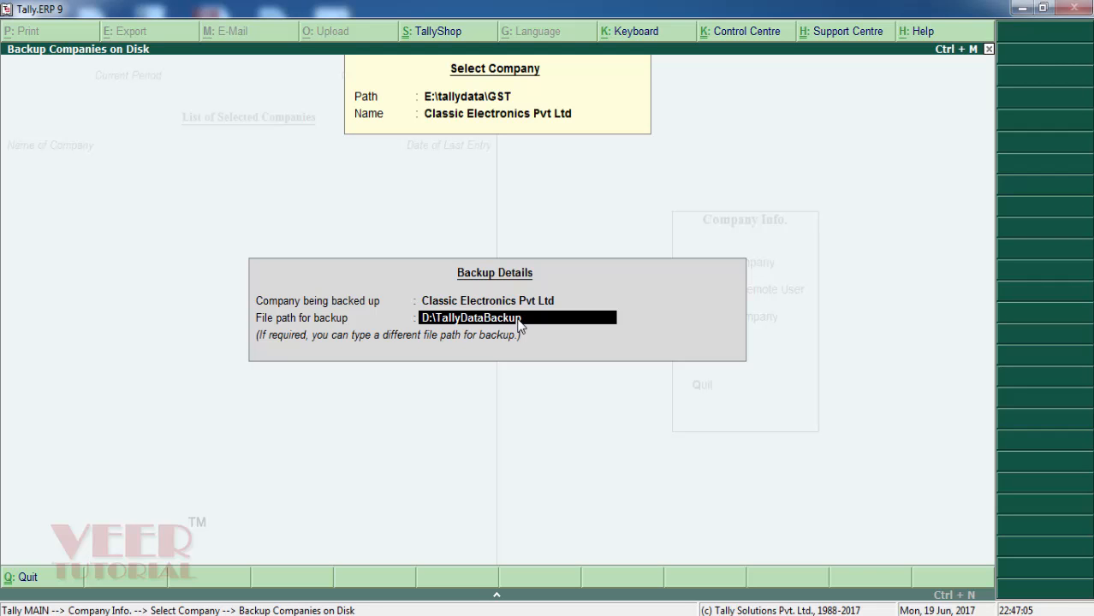
pyautogui.write('1')
pyautogui.press('Return')
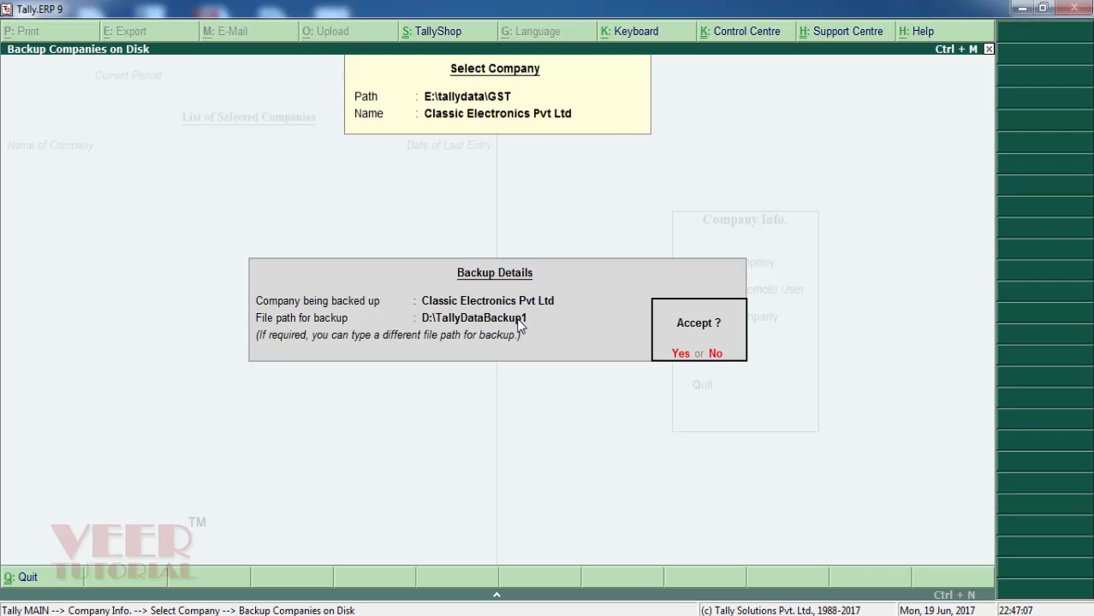
pyautogui.press('y')
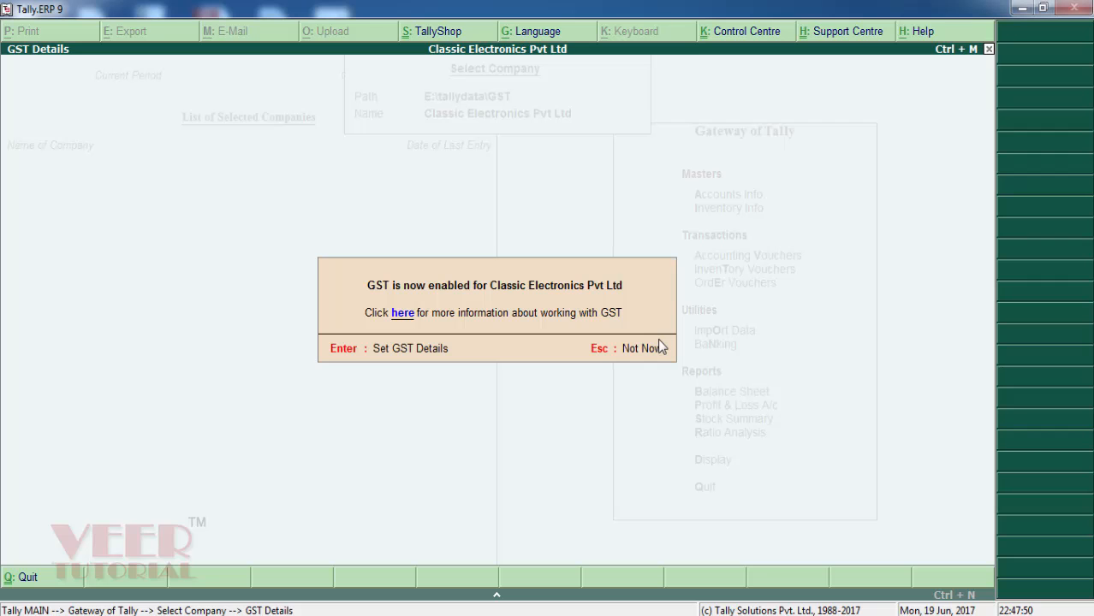
# - Save GST details with state Haryana, the company's GSTIN, and applicability from 1-Jul-2017
pyautogui.click(351, 355)
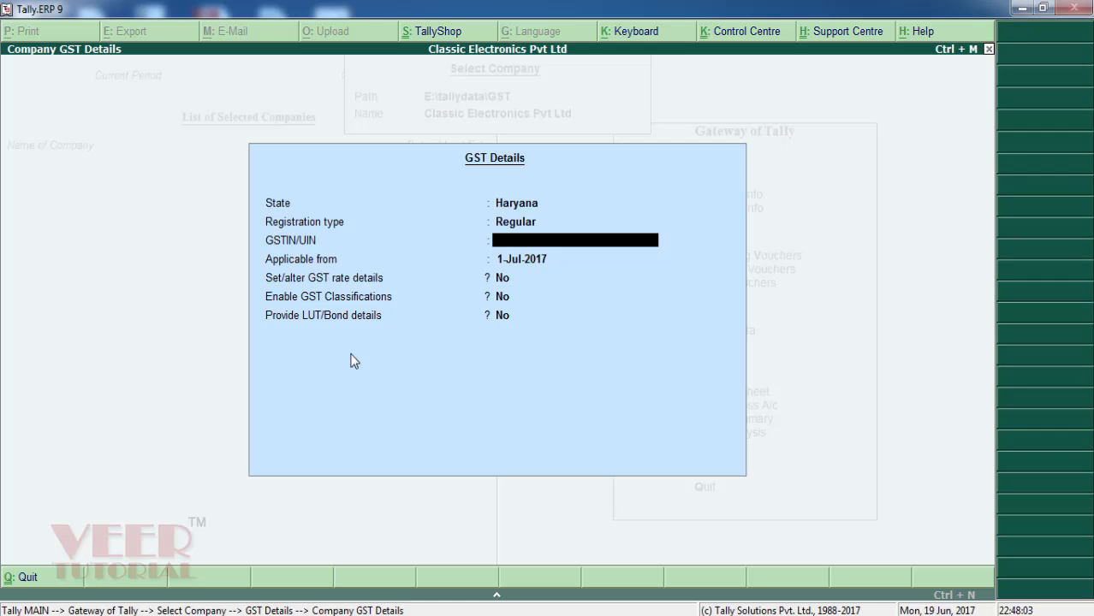
pyautogui.press('Up')
pyautogui.press('Up')
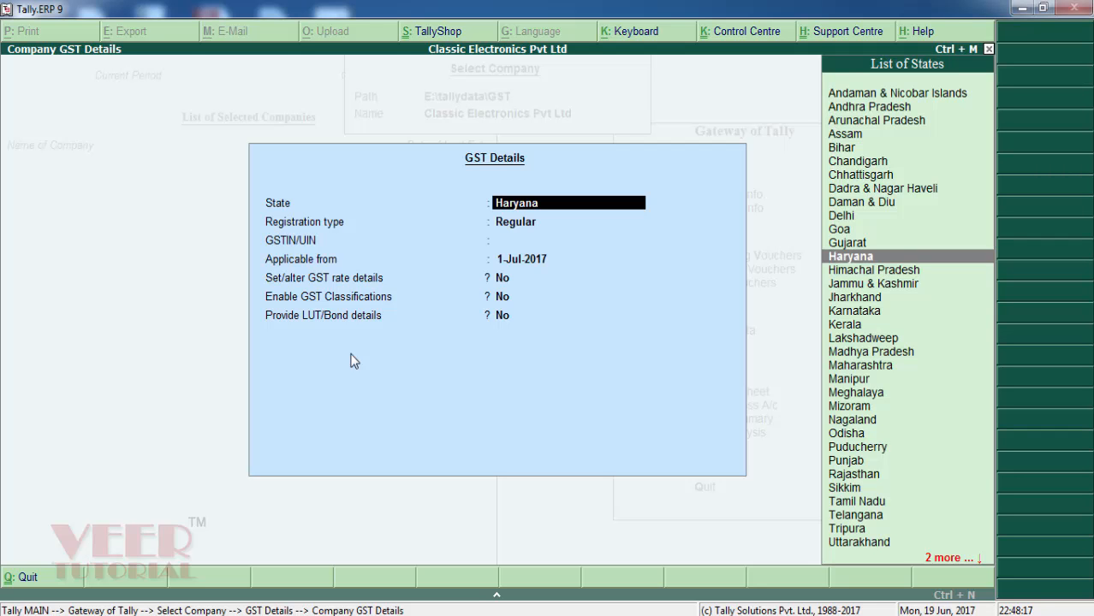
pyautogui.press('Return')
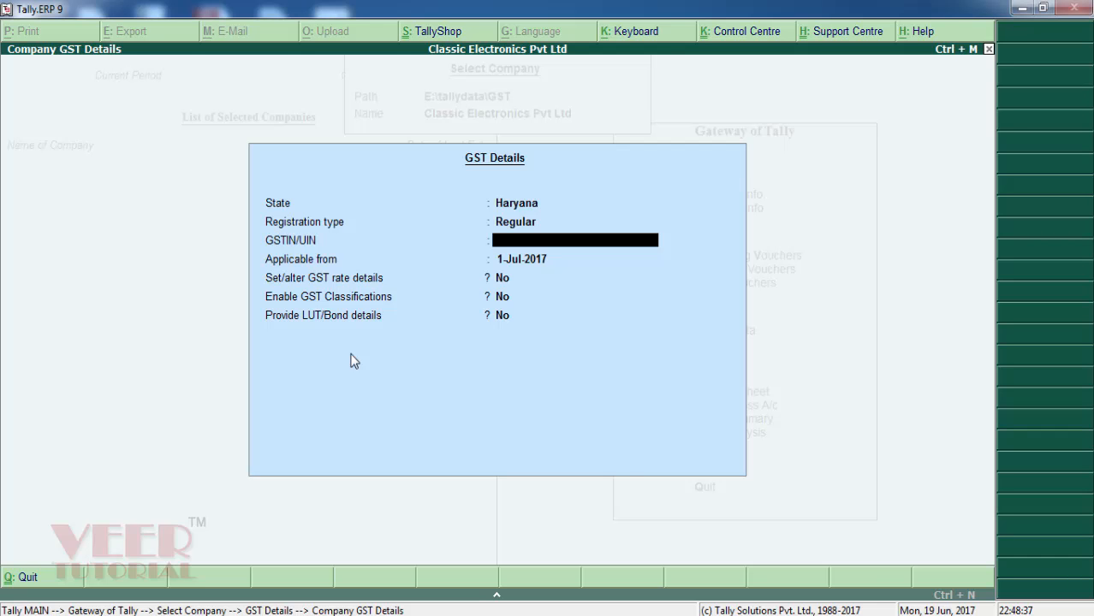
pyautogui.write('06BJFPS1116N1ZA')
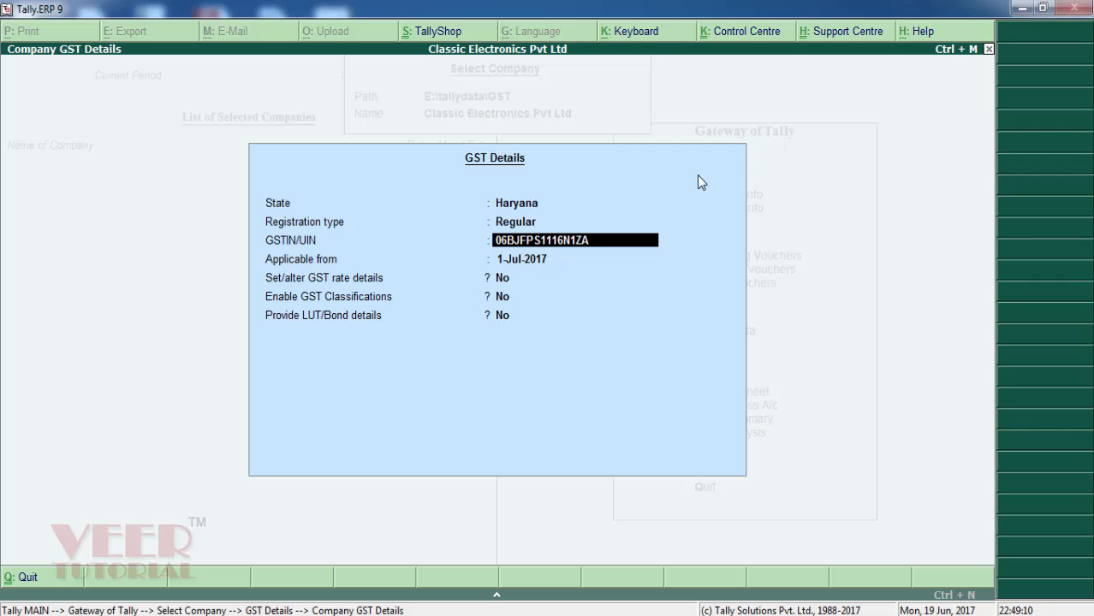
pyautogui.press('Left')
pyautogui.press('Left')
pyautogui.press('Left')
pyautogui.press('Left')
pyautogui.press('Left')
pyautogui.press('Return')
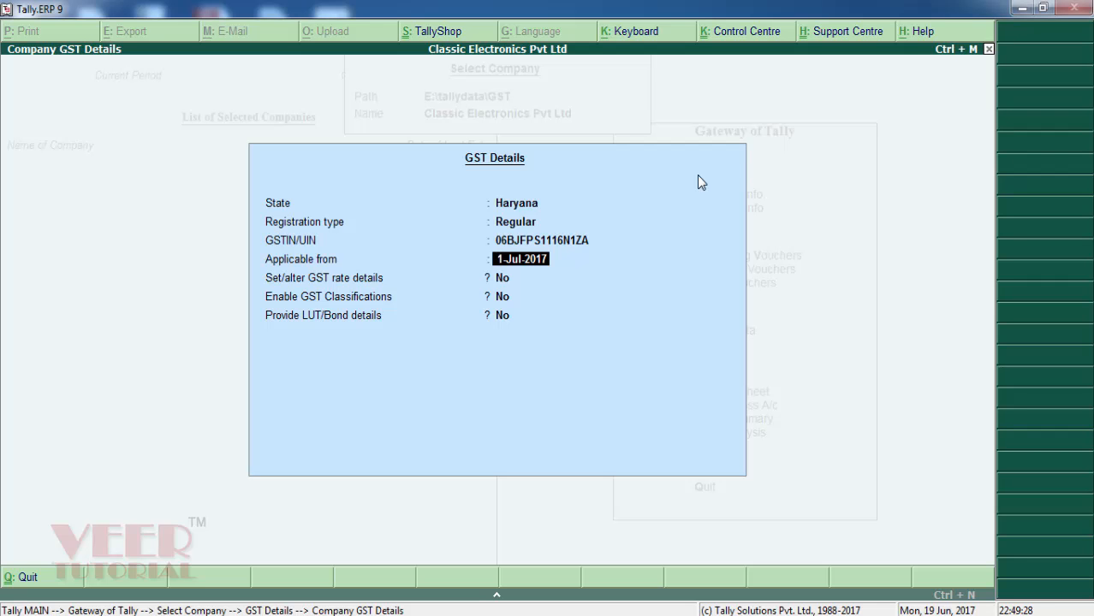
pyautogui.press('Return')
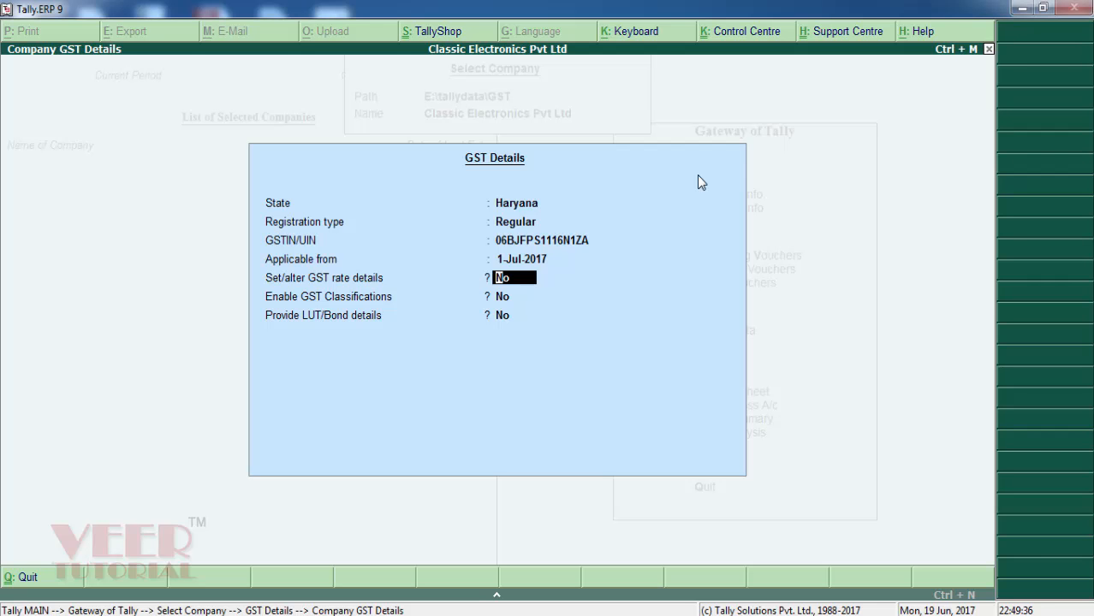
pyautogui.press('Return')
pyautogui.press('Return')
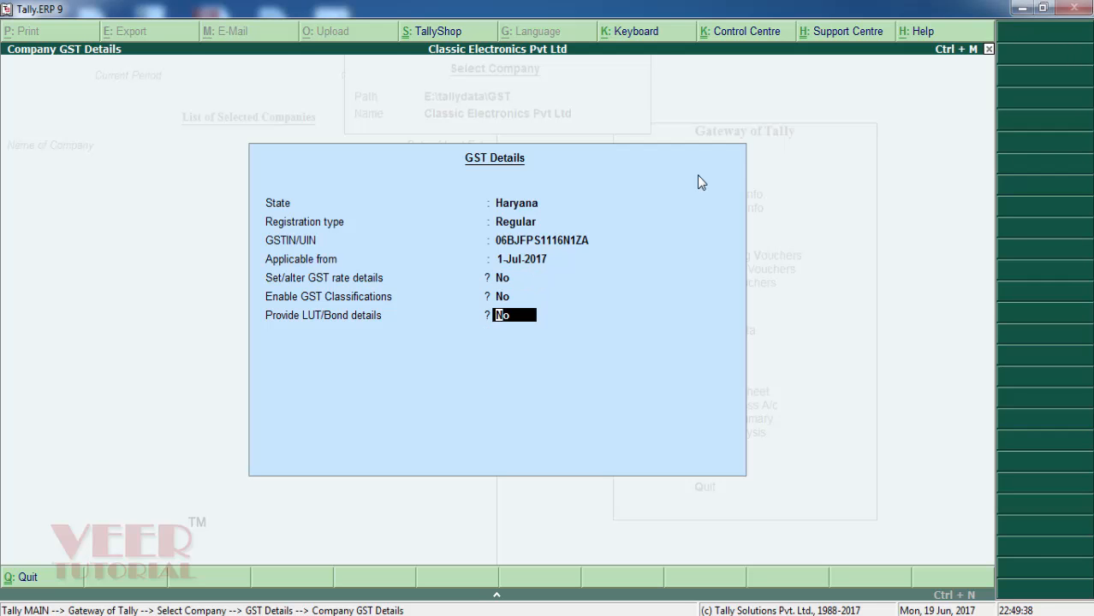
pyautogui.press('Return')
pyautogui.press('Return')
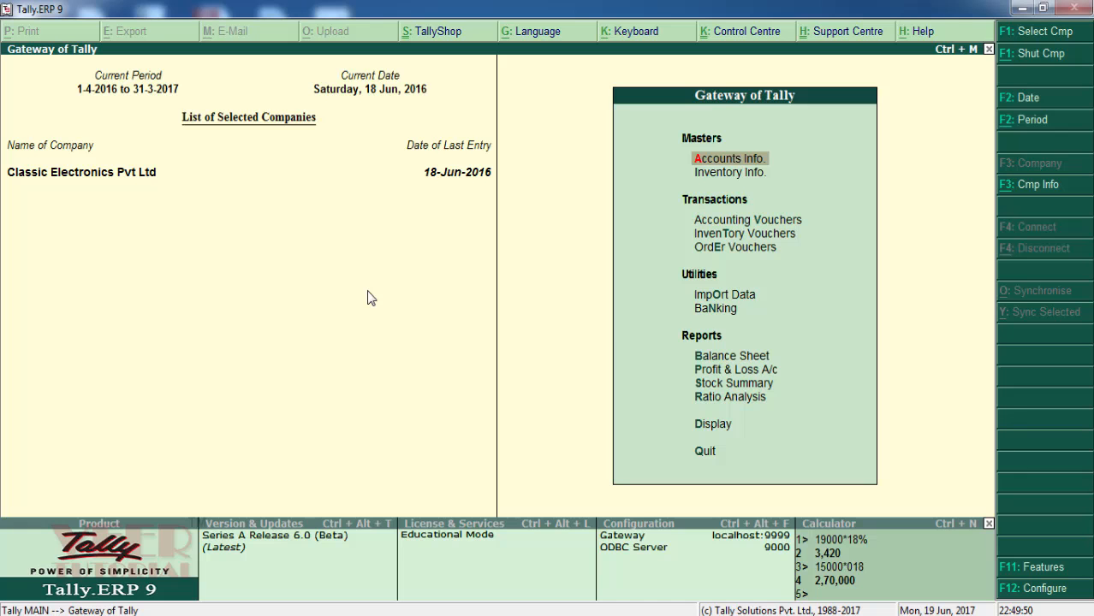
# - Look through the Accounts Info ledger options, then back out to the Gateway
pyautogui.press('Down')
pyautogui.press('Up')
pyautogui.press('Return')
pyautogui.press('Down')
pyautogui.press('Return')
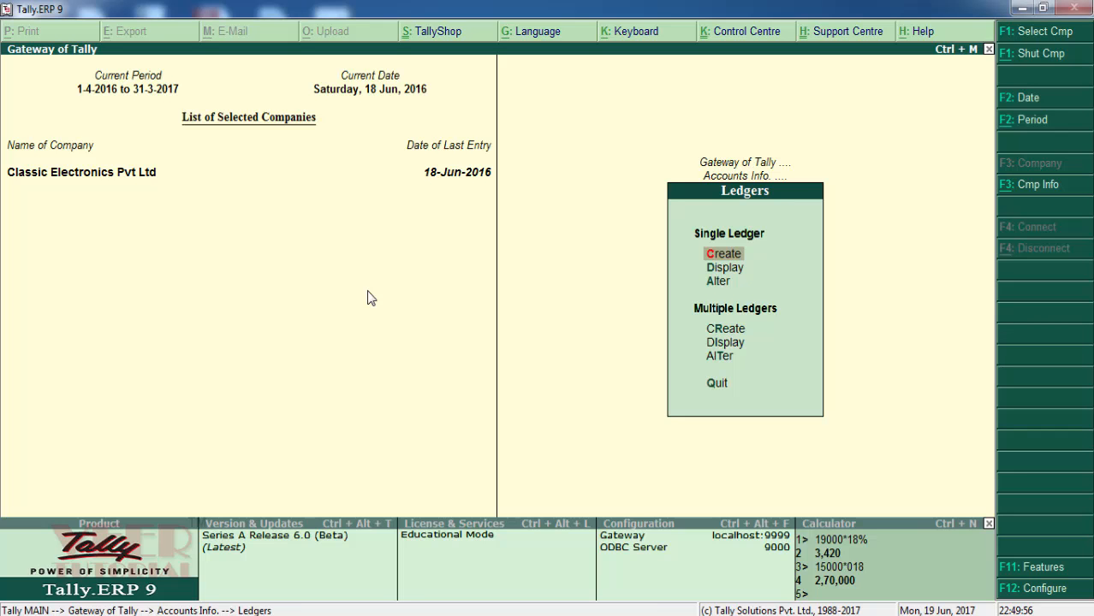
pyautogui.press('Escape')
pyautogui.press('Escape')
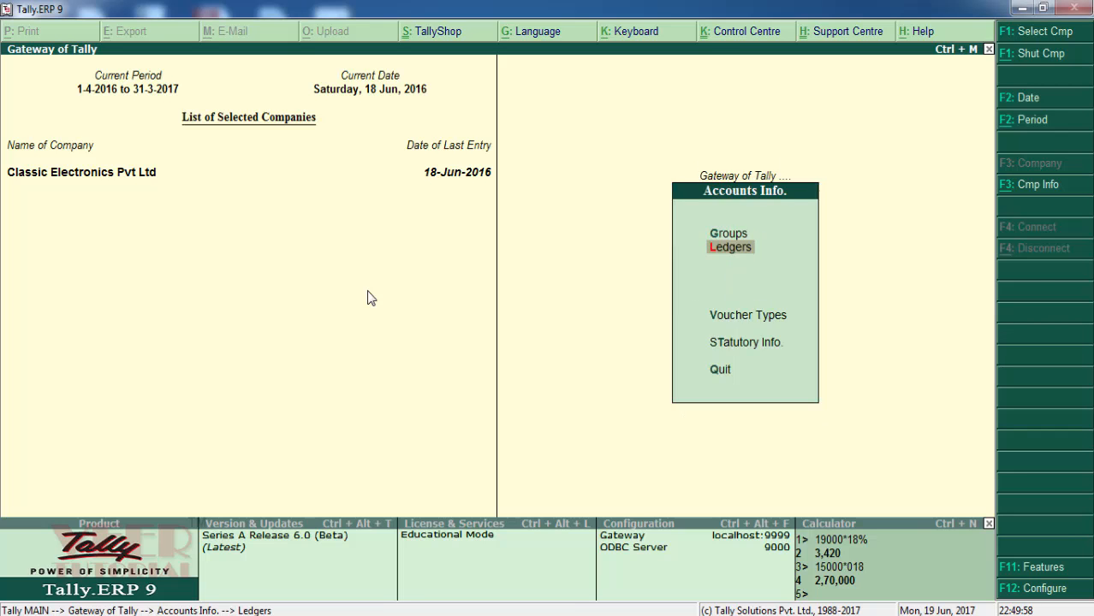
pyautogui.press('Down')
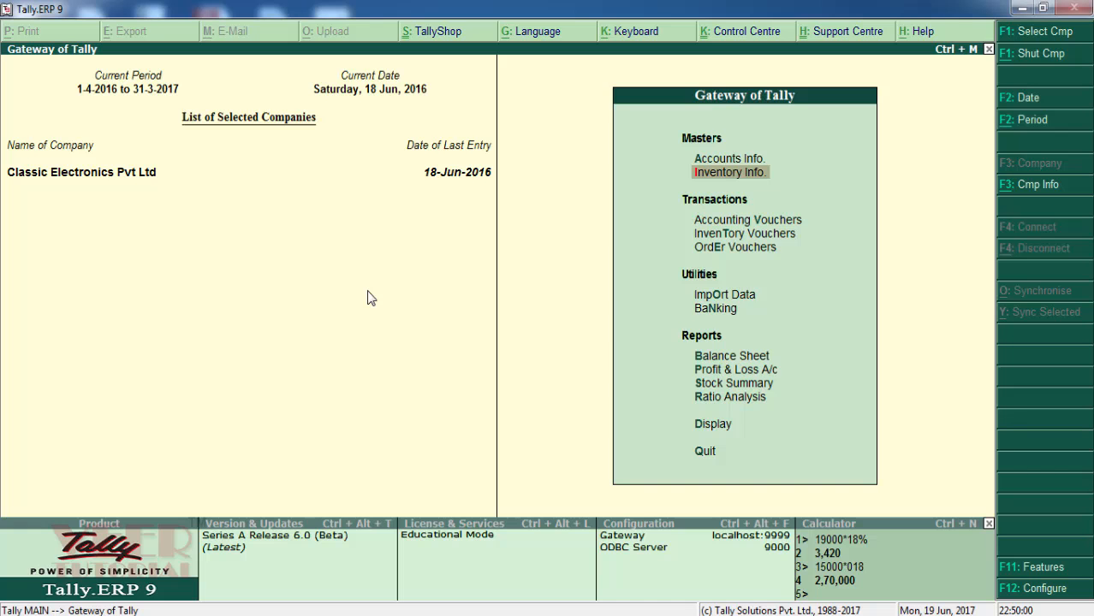
# - Go to Display > Statutory Reports > GST to list the GST reports
pyautogui.press('d')
pyautogui.press('Down')
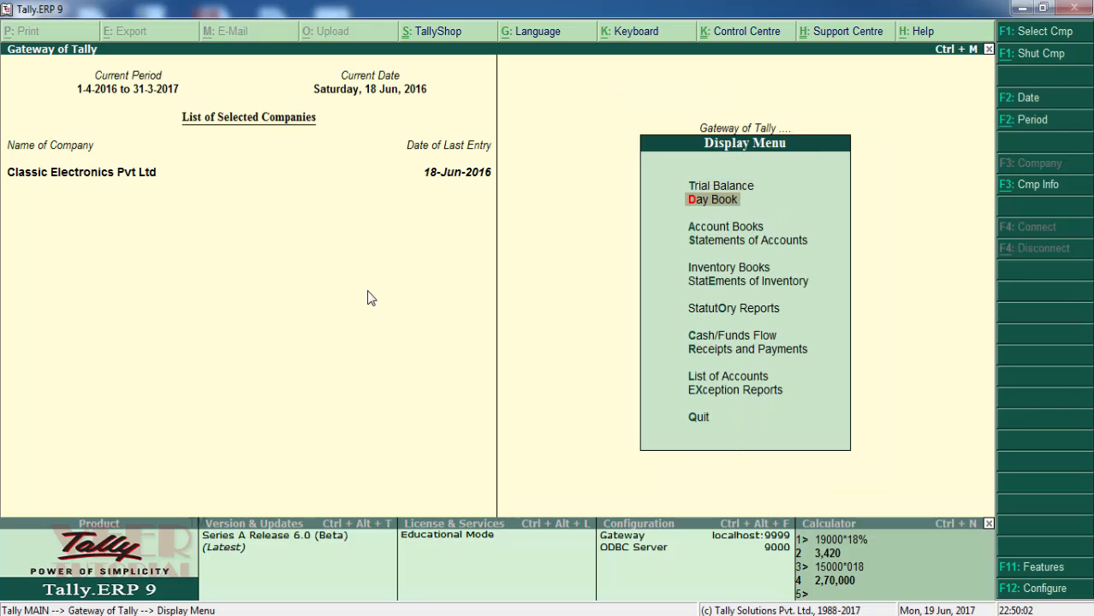
pyautogui.press('Down')
pyautogui.press('Down')
pyautogui.press('Down')
pyautogui.press('Down')
pyautogui.press('Down')
pyautogui.press('Return')
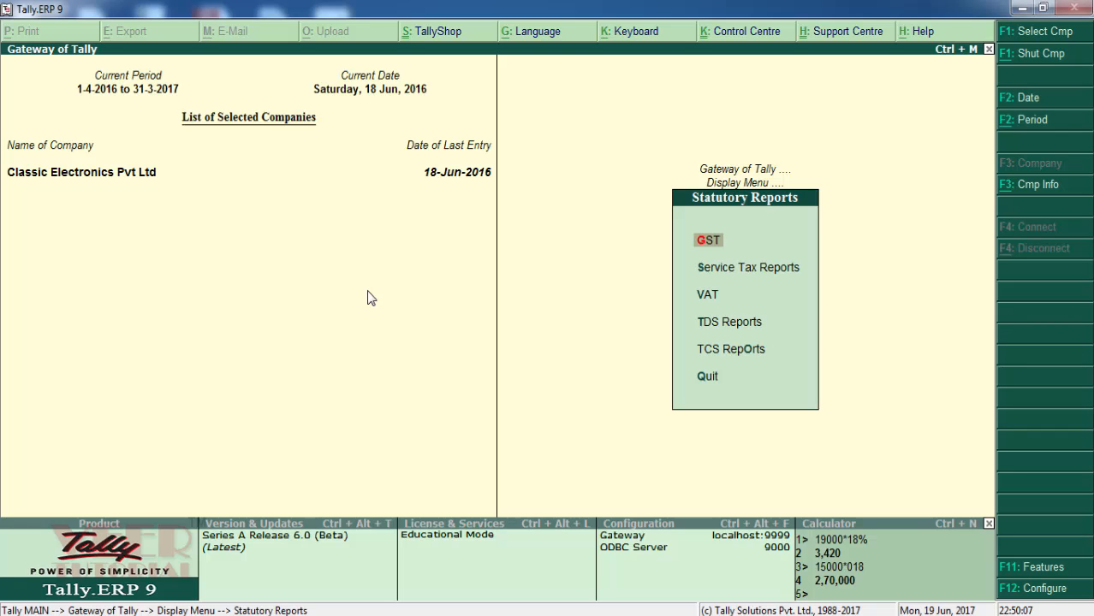
pyautogui.press('Return')
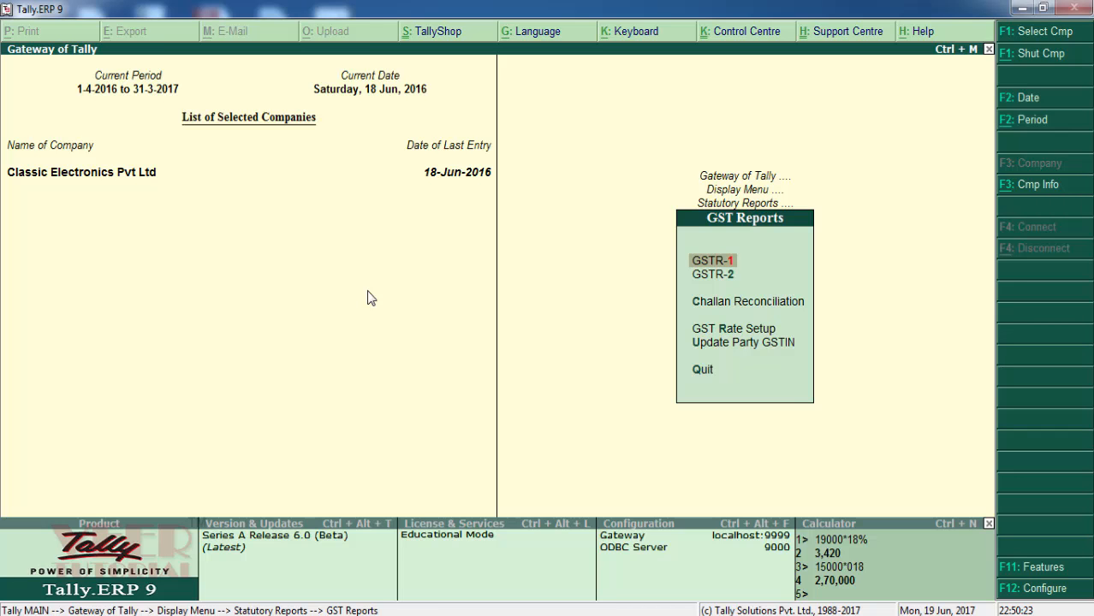
# - Open Update Party GSTIN from the GST Reports menu
pyautogui.press('Down')
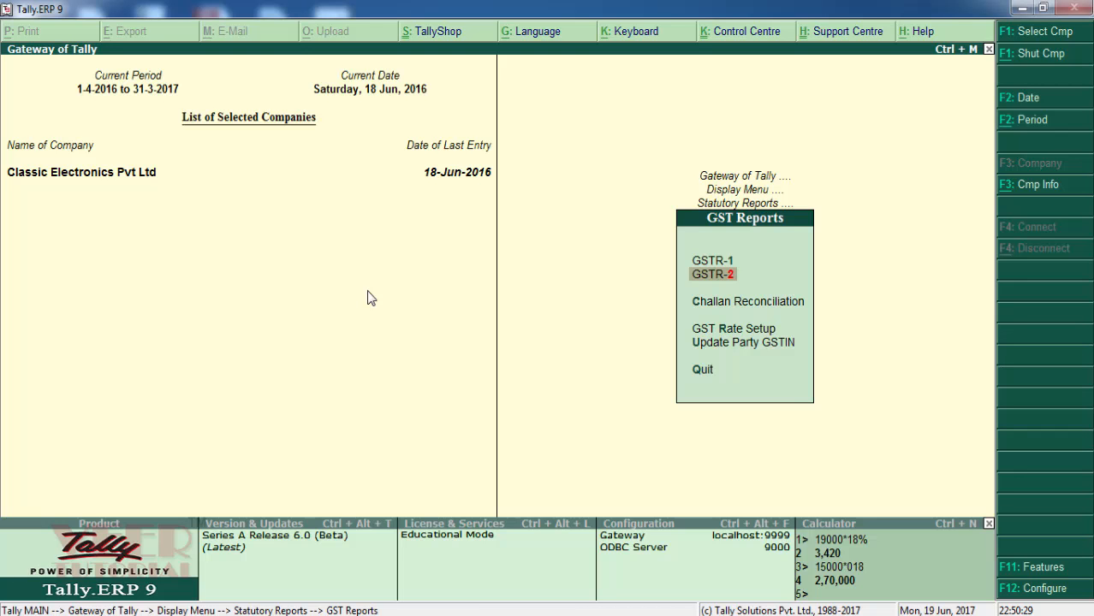
pyautogui.press('Down')
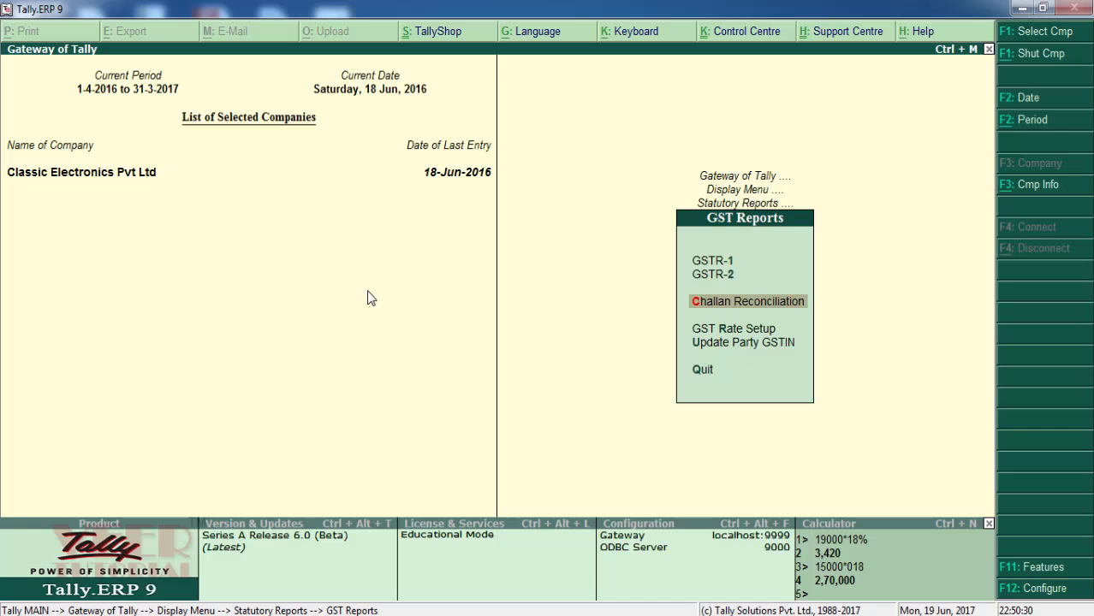
pyautogui.press('Down')
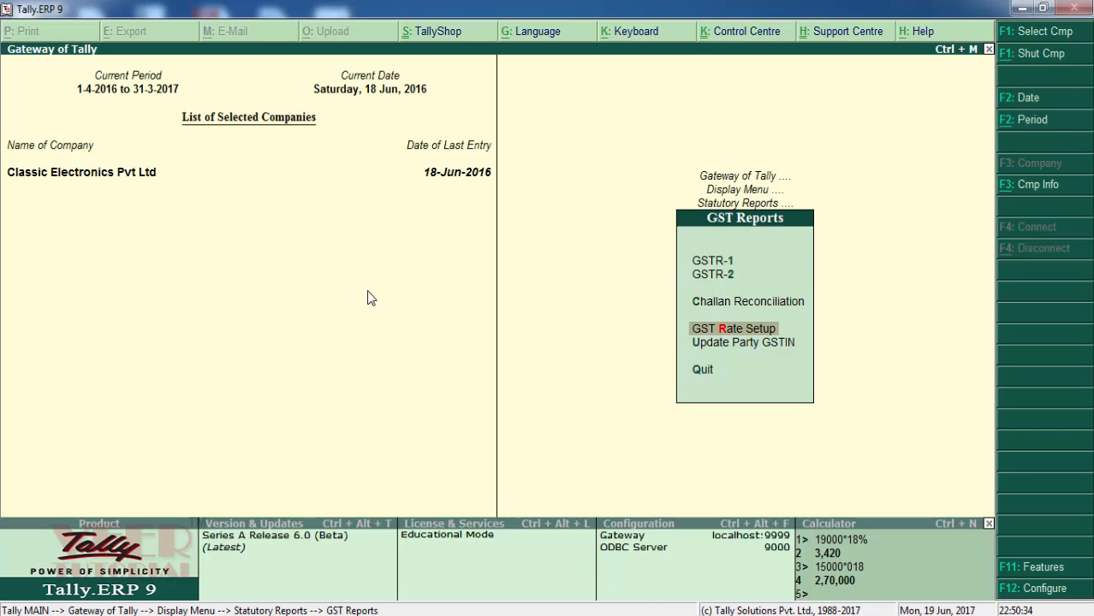
pyautogui.press('Down')
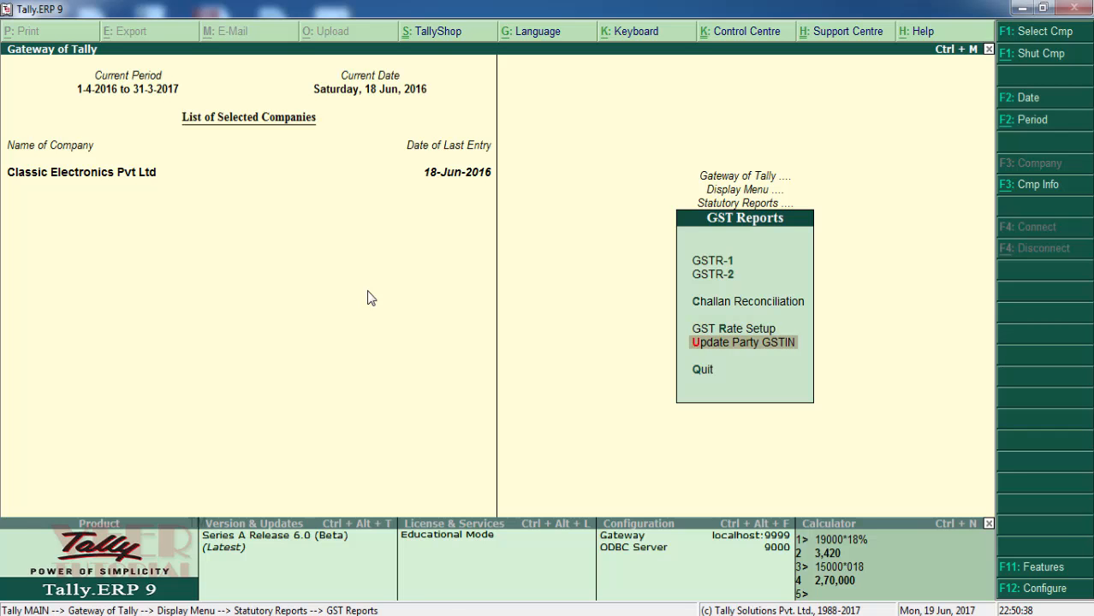
pyautogui.press('Return')
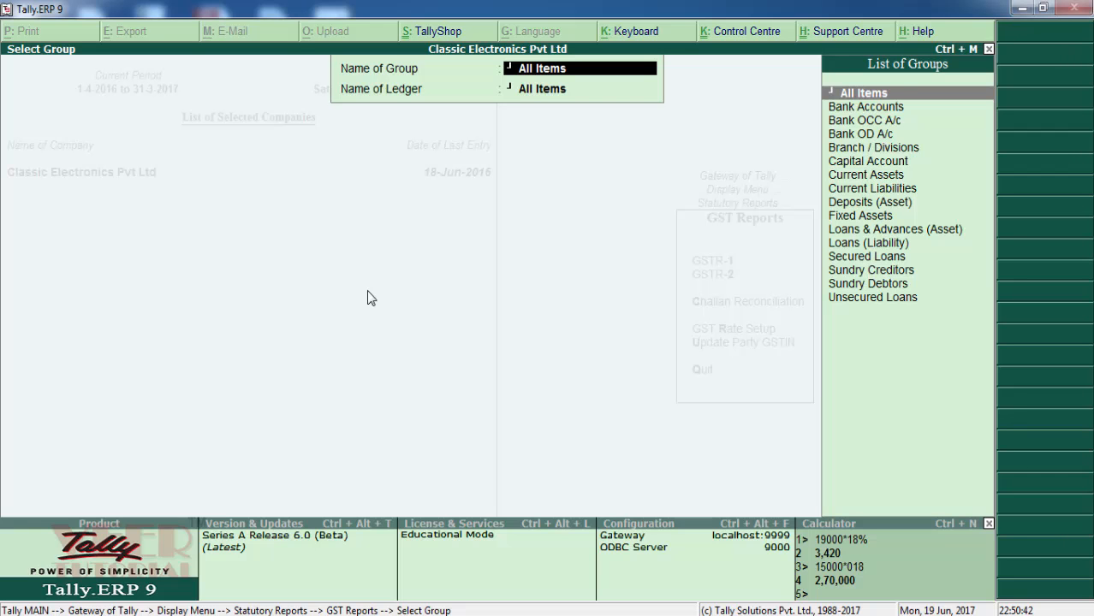
# - Pick Sundry Debtors as the group, keeping All Items for the ledgers
pyautogui.press('Down')
pyautogui.press('Down')
pyautogui.press('Down')
pyautogui.press('Down')
pyautogui.press('Down')
pyautogui.press('Down')
pyautogui.press('Down')
pyautogui.press('Down')
pyautogui.press('Down')
pyautogui.press('Down')
pyautogui.press('Down')
pyautogui.press('Down')
pyautogui.press('Down')
pyautogui.press('Down')
pyautogui.press('Down')
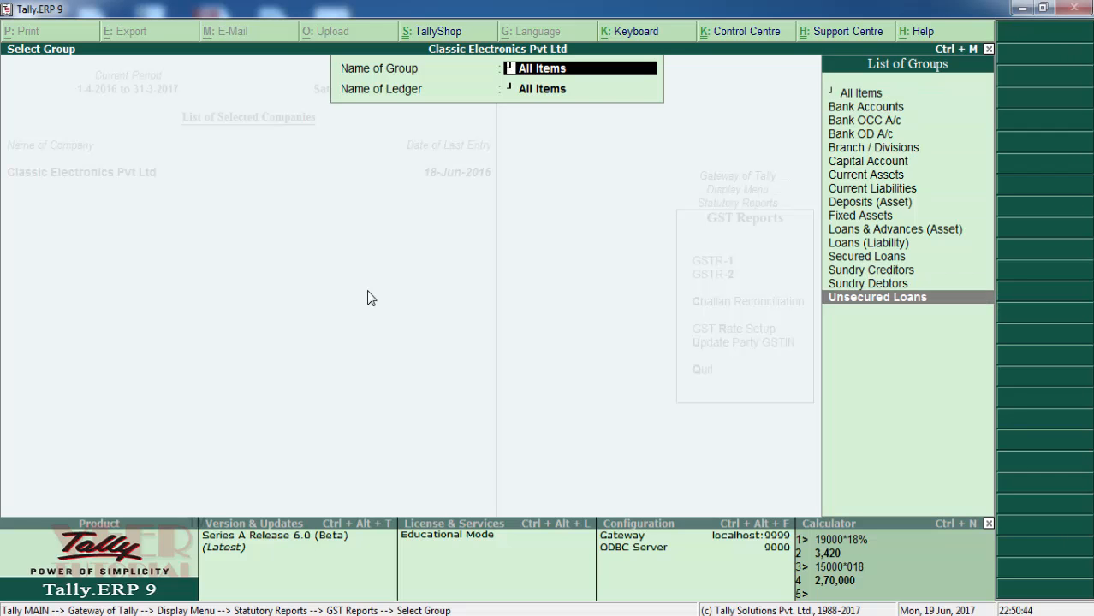
pyautogui.press('Up')
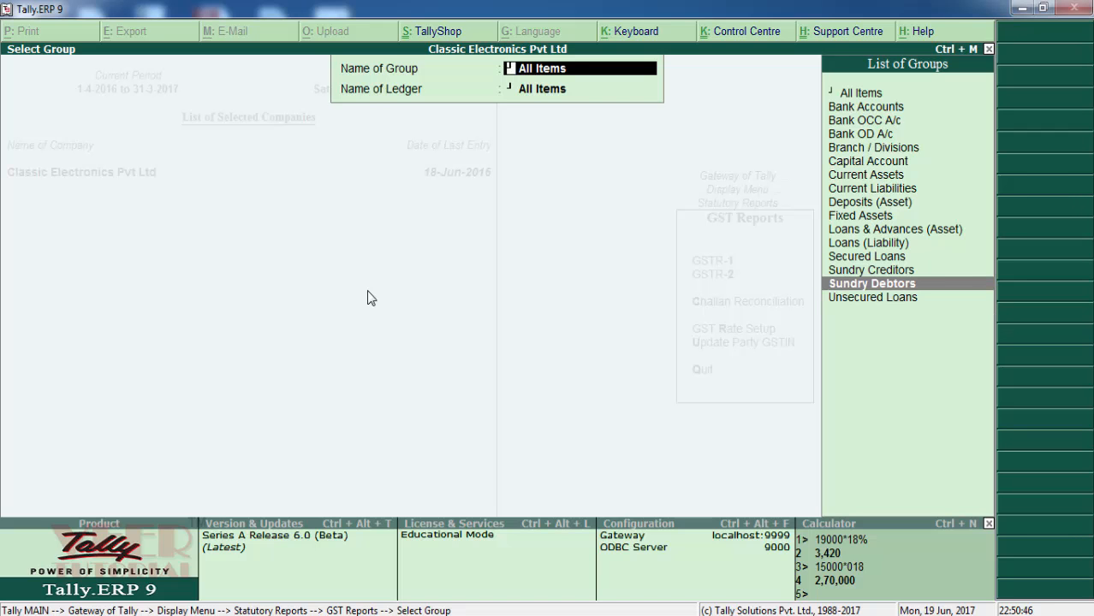
pyautogui.press('Return')
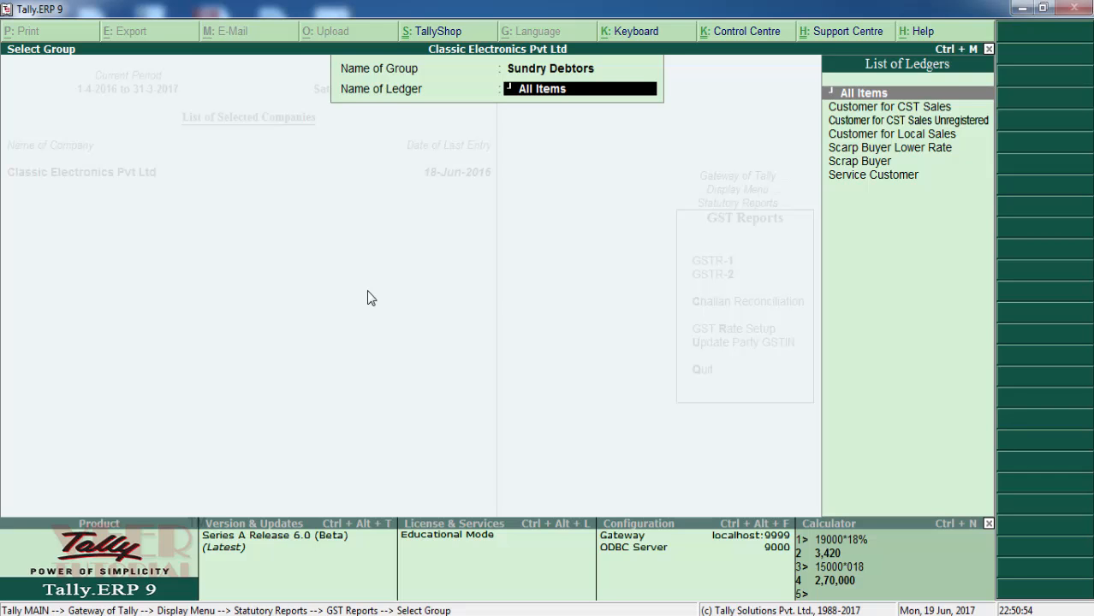
pyautogui.press('Down')
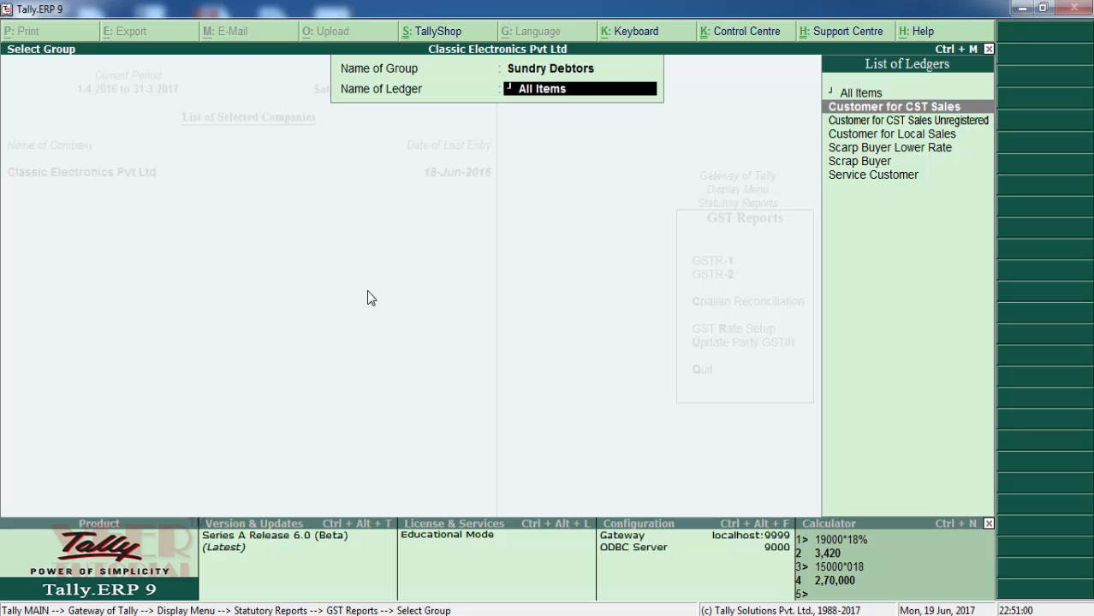
pyautogui.press('Up')
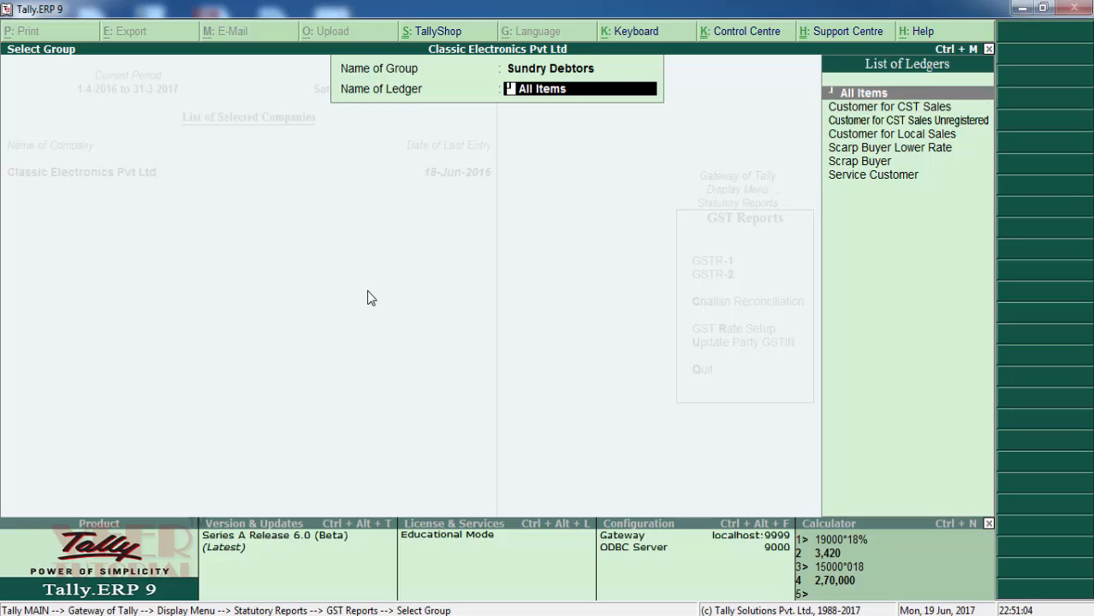
# - Set Customer for CST Sales to Regular and paste its GSTIN, raising a state-code warning
pyautogui.press('Return')
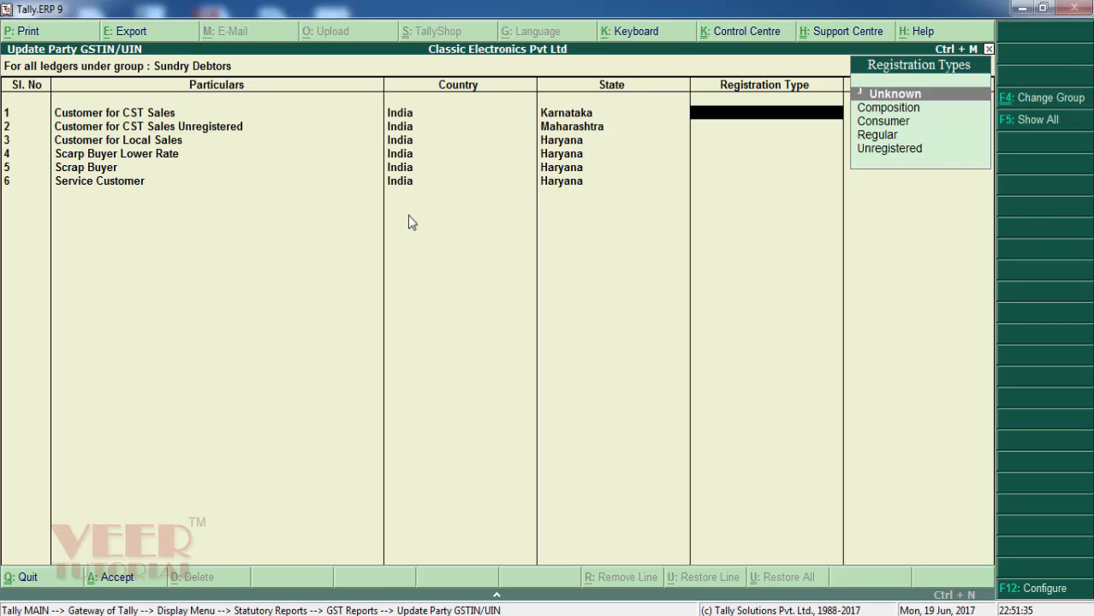
pyautogui.press('Down')
pyautogui.press('Down')
pyautogui.press('Down')
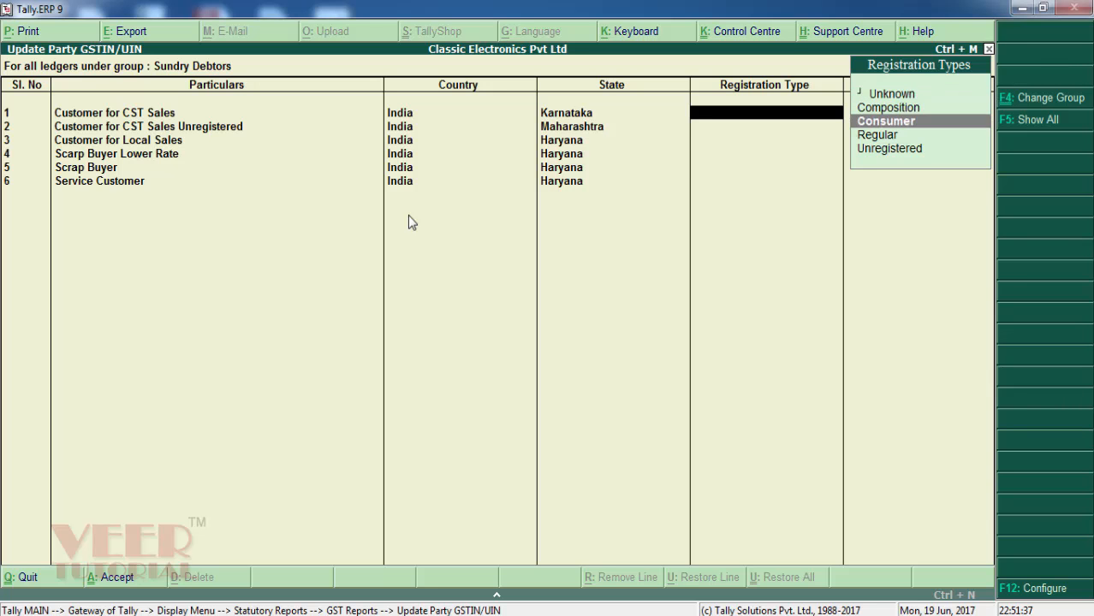
pyautogui.press('Return')
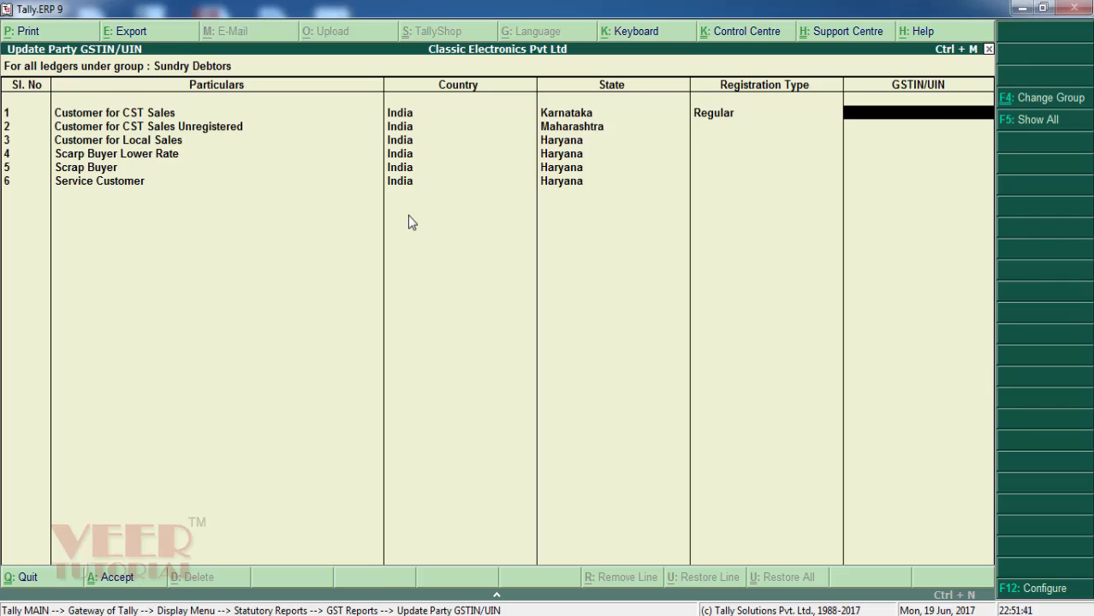
pyautogui.hotkey('ctrl', 'alt', 'v')
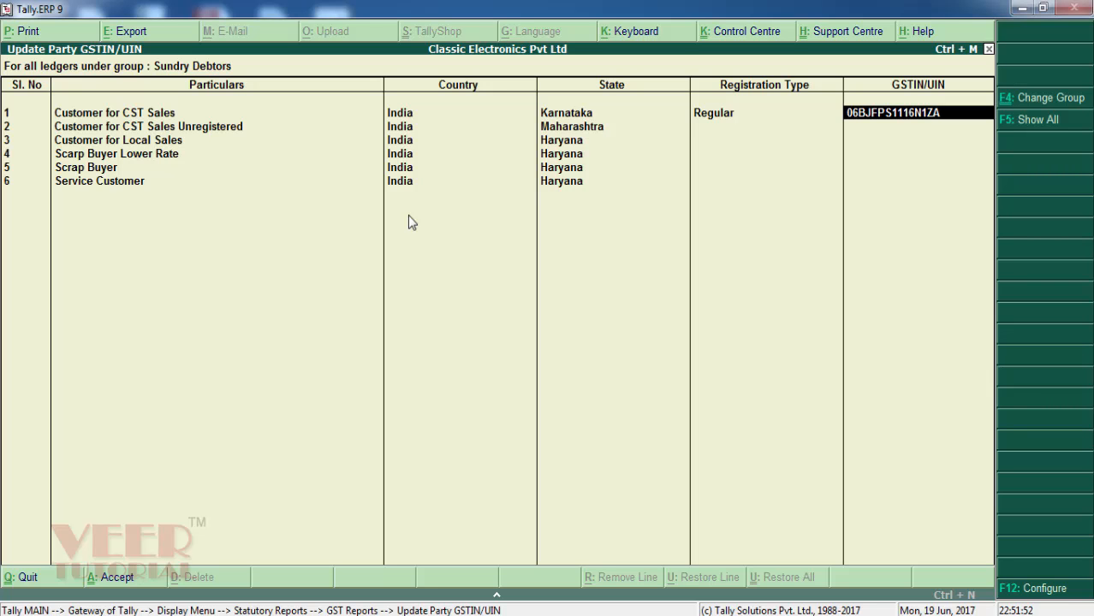
pyautogui.press('Return')
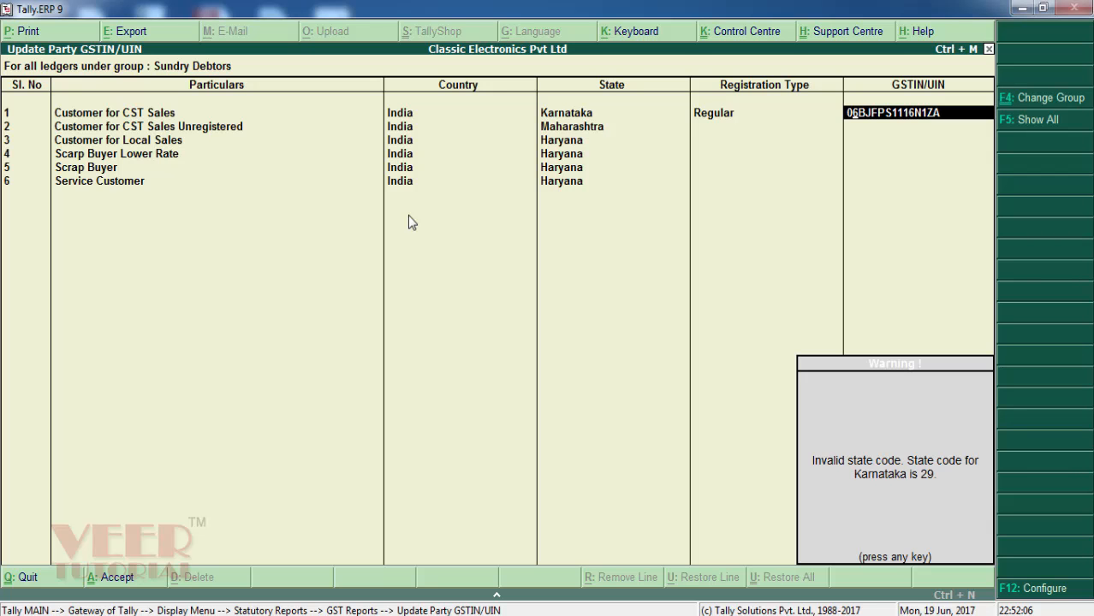
# - Change the first GSTIN's state code from 06 to 29, and set Customer for CST Sales Unregistered to Unregistered
pyautogui.press('Return')
pyautogui.press('BackSpace')
pyautogui.press('BackSpace')
pyautogui.press('BackSpace')
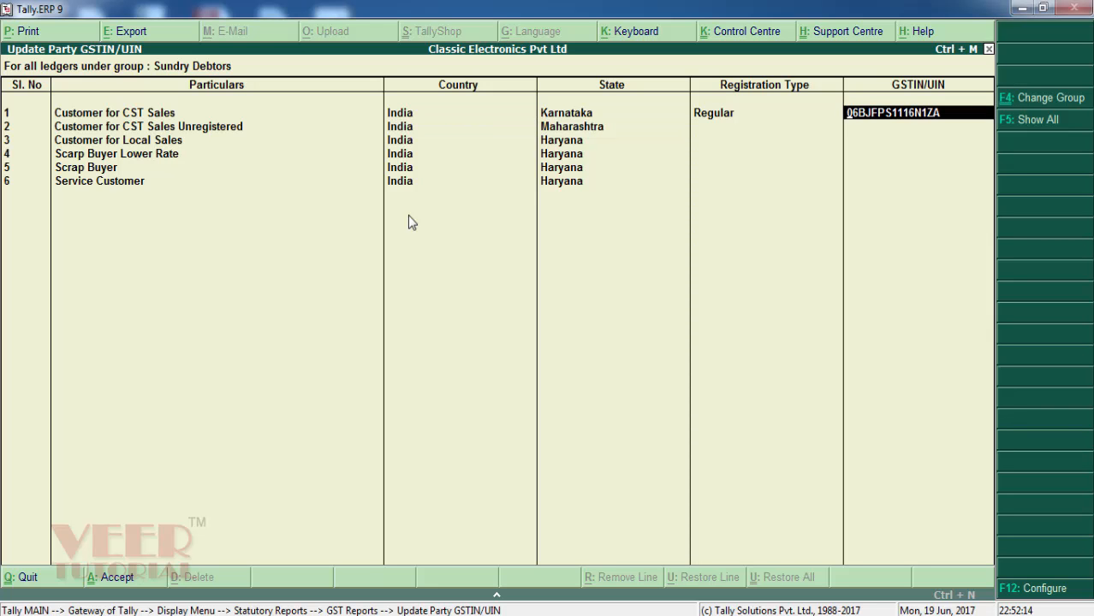
pyautogui.press('Delete')
pyautogui.press('Delete')
pyautogui.write('29')
pyautogui.press('Return')
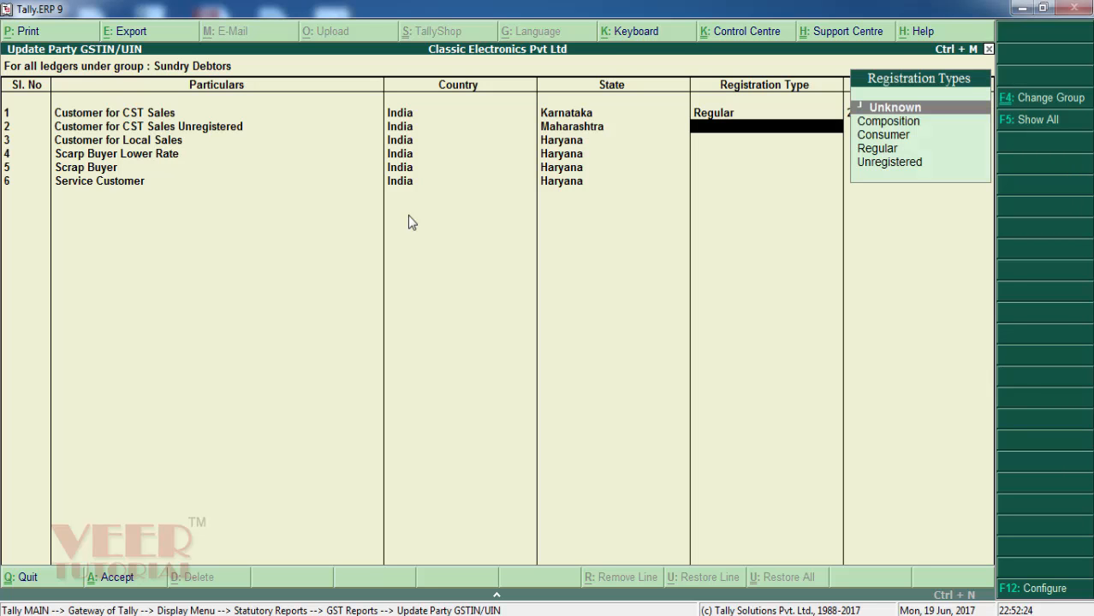
pyautogui.press('Down')
pyautogui.press('Down')
pyautogui.press('Down')
pyautogui.press('Down')
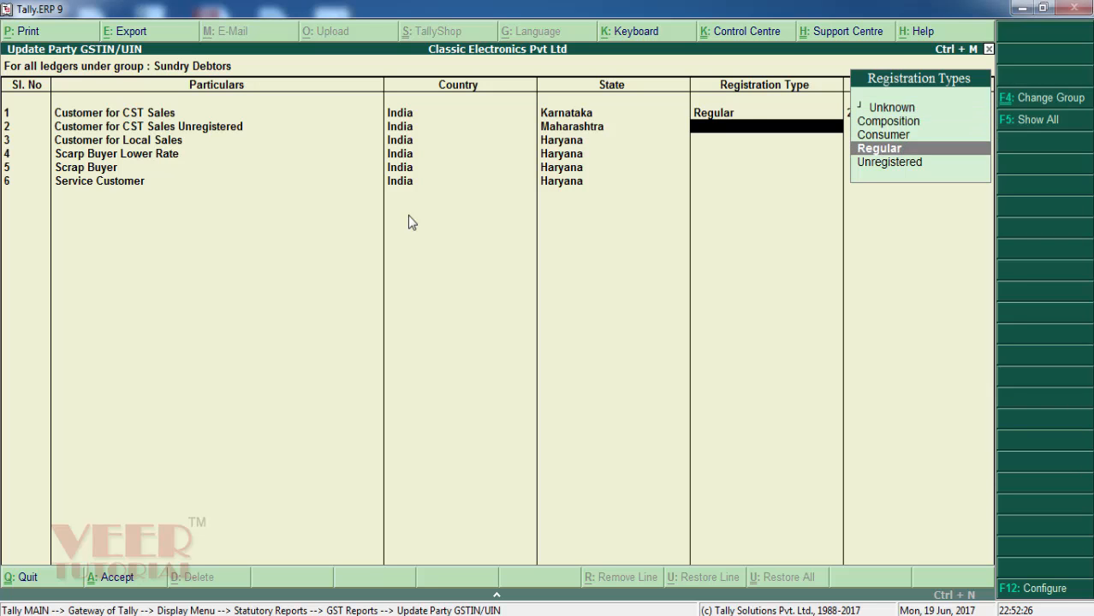
pyautogui.press('Return')
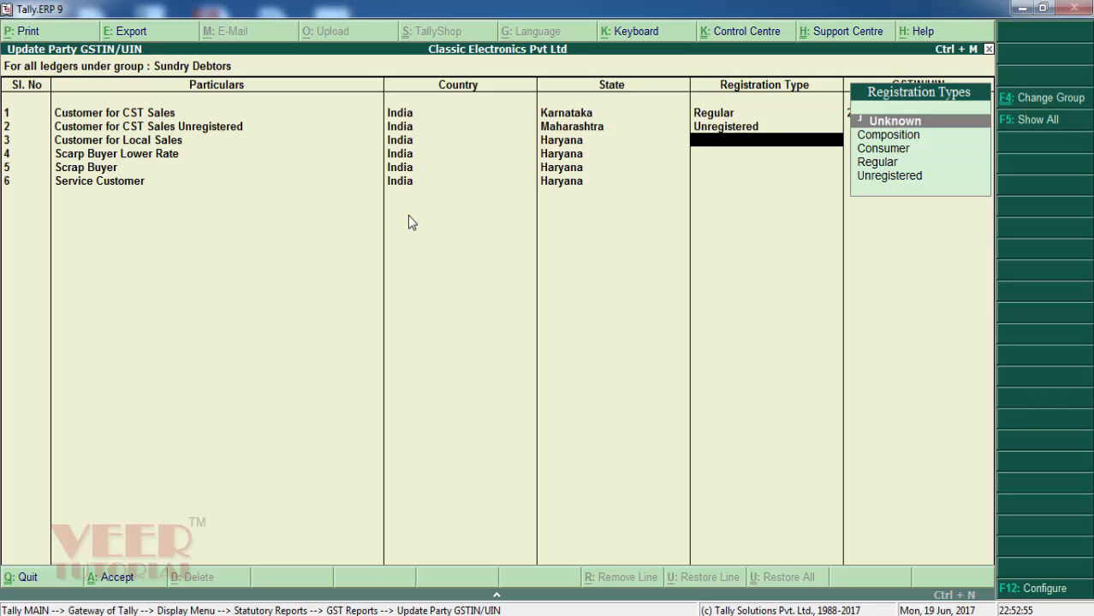
# - Set Customer for Local Sales, Scrap Buyer Lower Rate, Scrap Buyer and Service Customer to Consumer
pyautogui.press('Down')
pyautogui.press('Down')
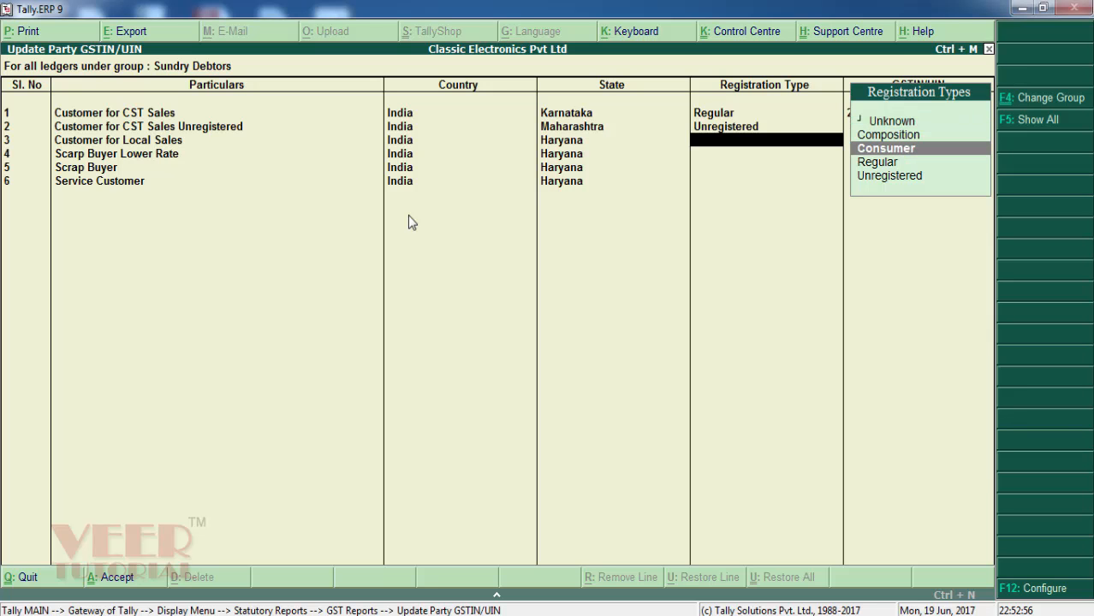
pyautogui.press('Return')
pyautogui.press('Down')
pyautogui.press('Down')
pyautogui.press('Return')
pyautogui.press('Down')
pyautogui.press('Down')
pyautogui.press('Return')
pyautogui.press('Down')
pyautogui.press('Down')
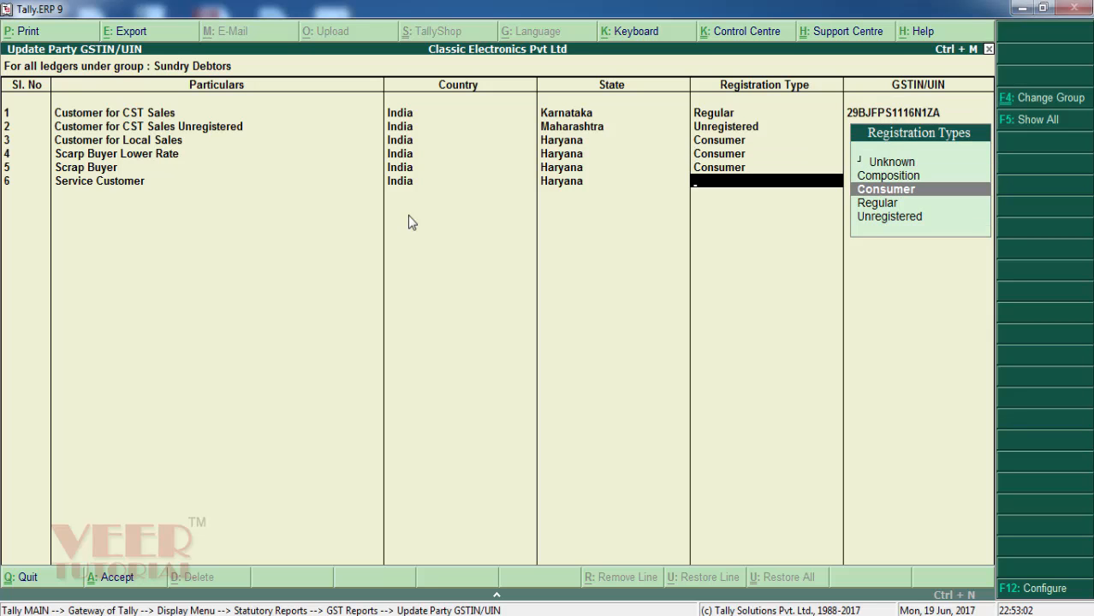
pyautogui.press('Return')
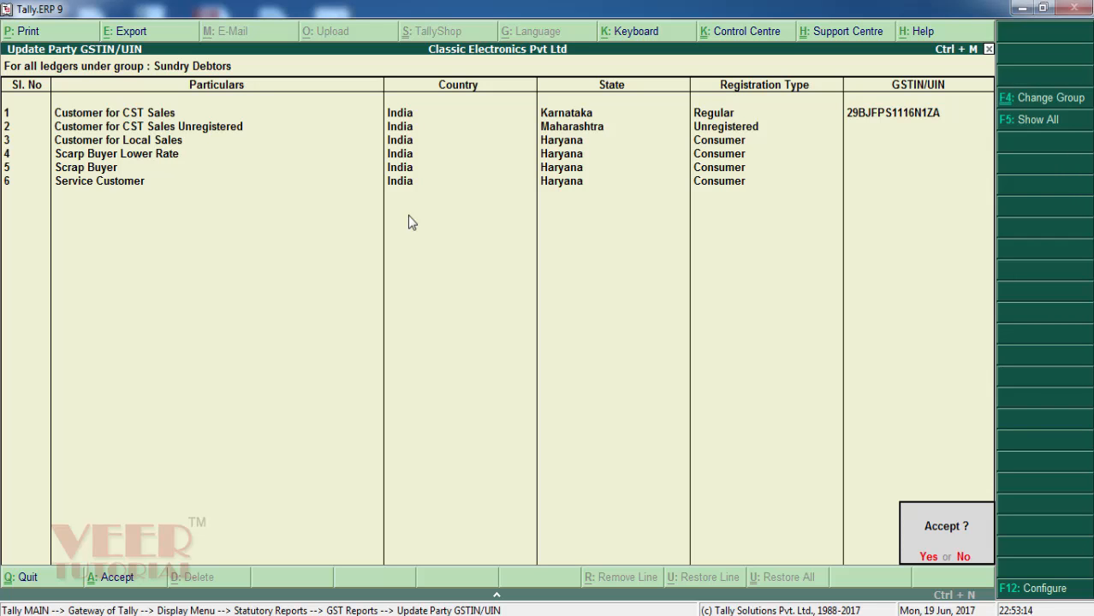
# - Save the debtor registration updates and reopen Update Party GSTIN for the Sundry Creditors group
pyautogui.press('y')
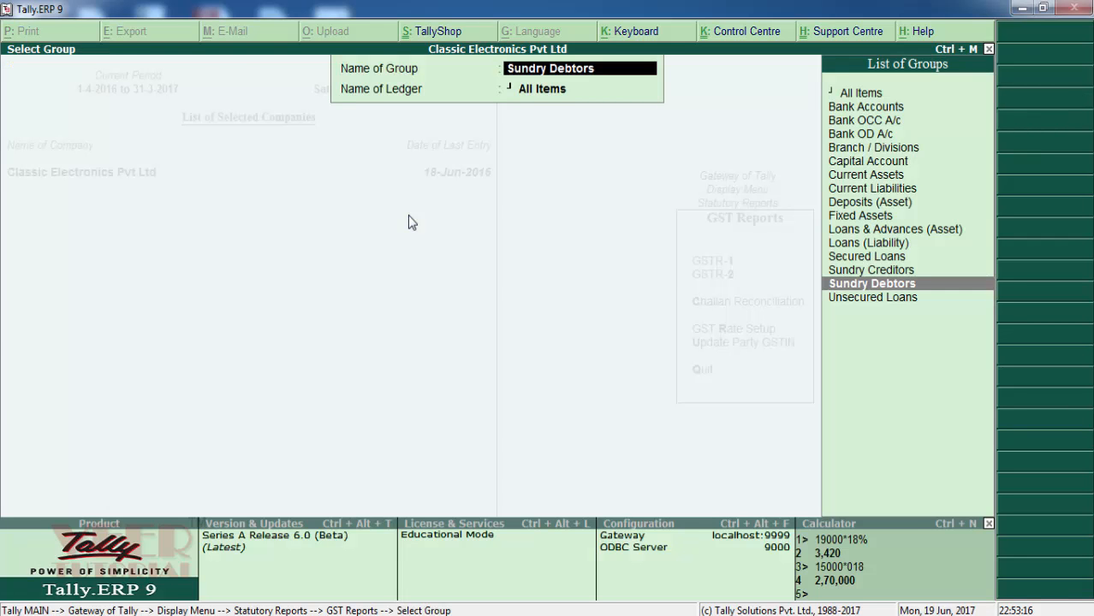
pyautogui.press('Escape')
pyautogui.press('Up')
pyautogui.press('Return')
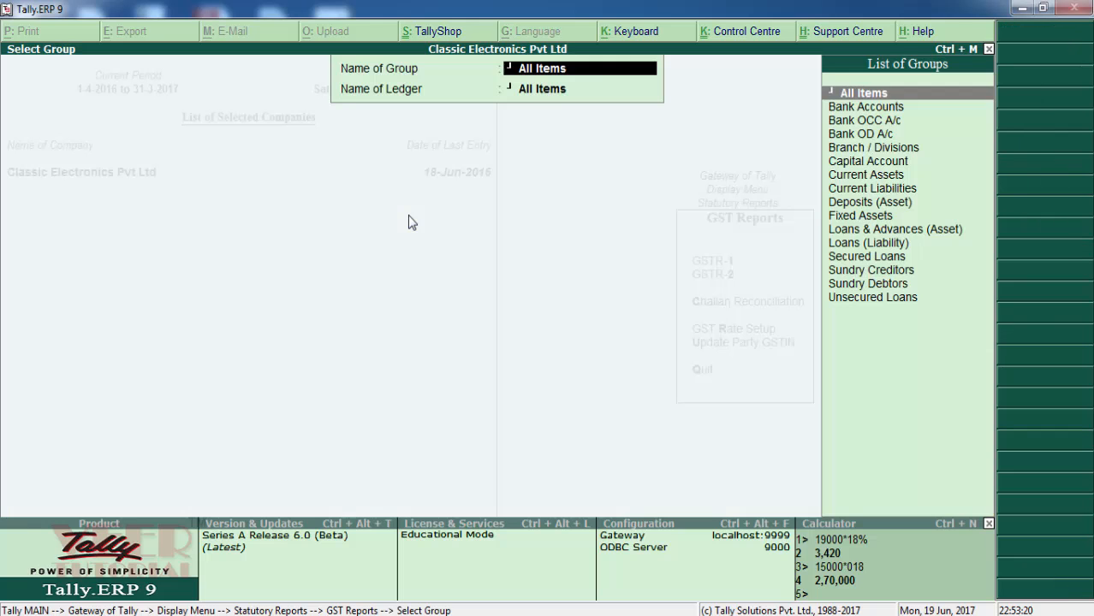
pyautogui.press('Down')
pyautogui.press('Down')
pyautogui.press('Down')
pyautogui.press('Down')
pyautogui.press('Down')
pyautogui.press('Down')
pyautogui.press('Down')
pyautogui.press('Down')
pyautogui.press('Down')
pyautogui.press('Down')
pyautogui.press('Down')
pyautogui.press('Down')
pyautogui.press('Down')
pyautogui.press('Return')
pyautogui.press('Return')
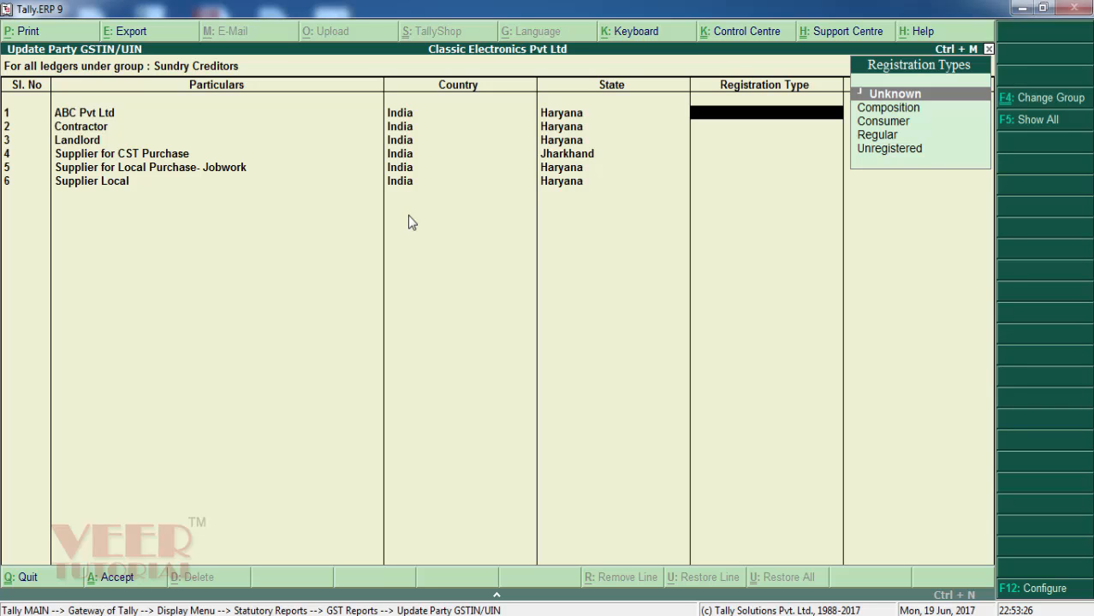
# - Set ABC Pvt Ltd to Regular with its pasted GSTIN, leaving Contractor, Landlord and other creditors Unknown
pyautogui.press('Down')
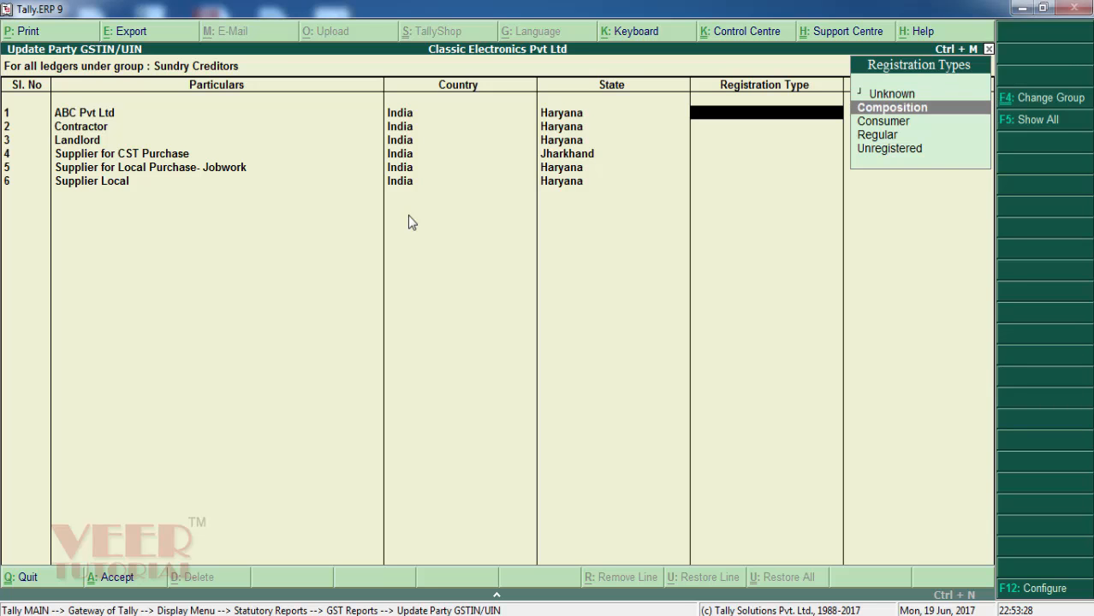
pyautogui.press('Down')
pyautogui.press('Down')
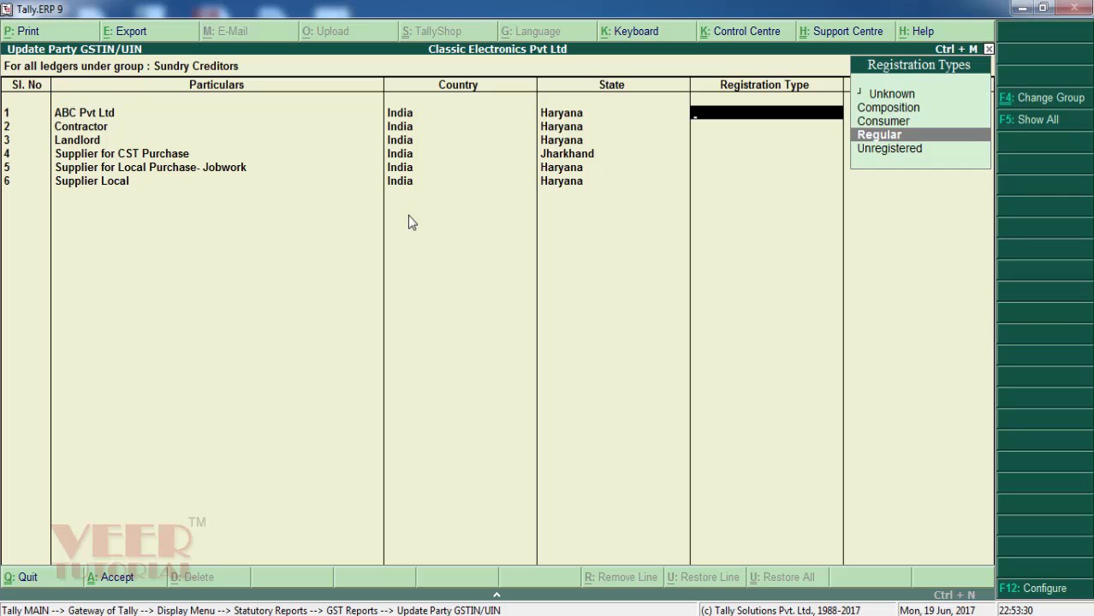
pyautogui.press('Return')
pyautogui.hotkey('ctrl', 'alt', 'v')
pyautogui.press('Return')
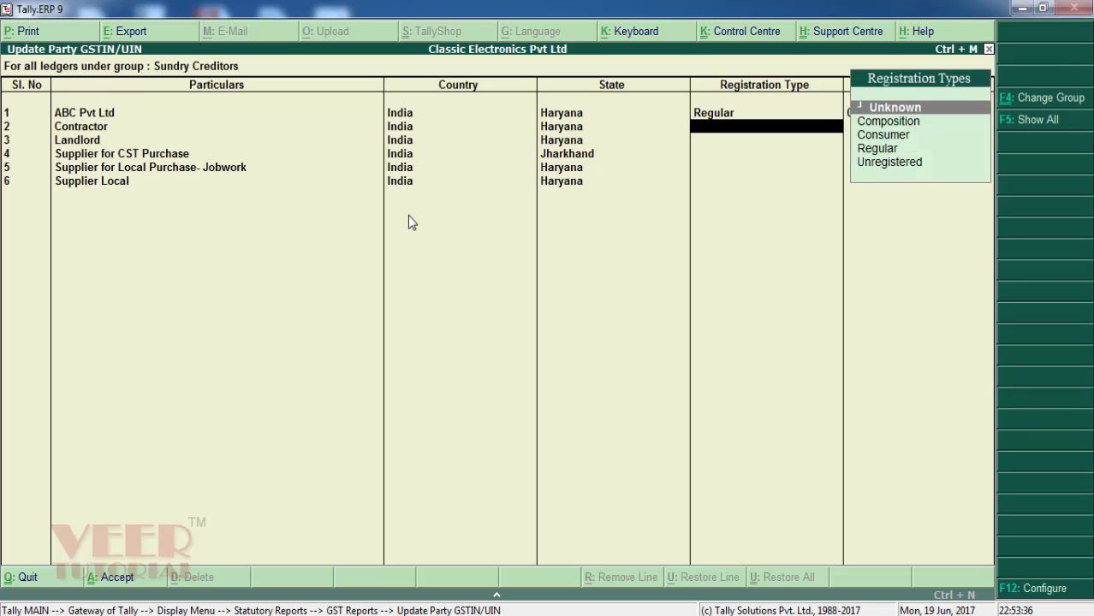
pyautogui.press('Down')
pyautogui.press('Down')
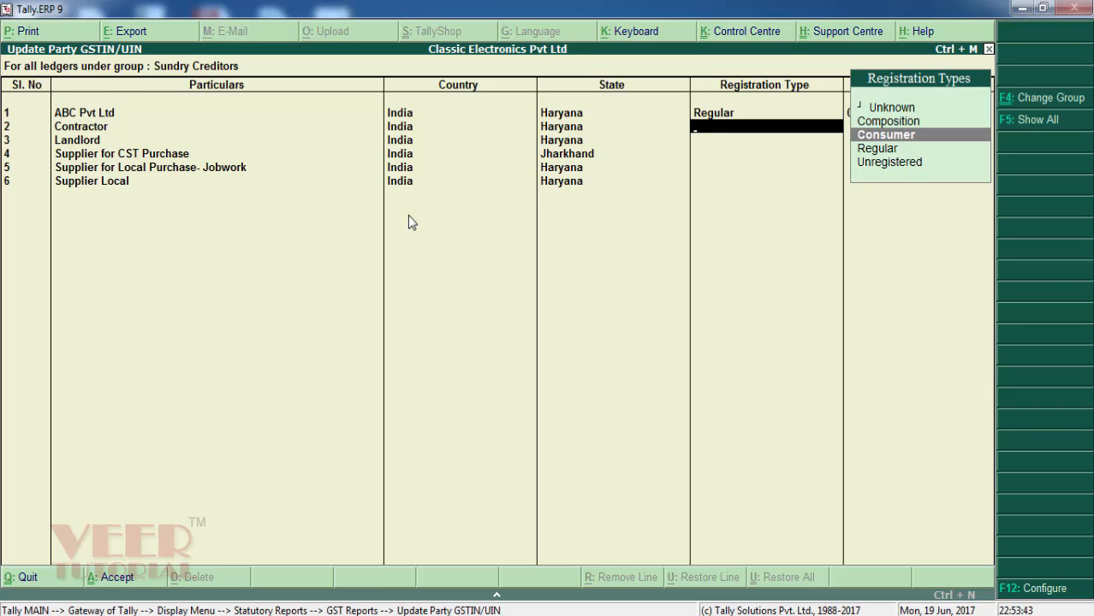
pyautogui.press('Up')
pyautogui.press('Up')
pyautogui.press('Return')
pyautogui.press('Return')
pyautogui.press('Return')
pyautogui.press('Return')
pyautogui.press('Return')
pyautogui.press('Return')
pyautogui.press('Return')
pyautogui.press('Return')
pyautogui.press('Return')
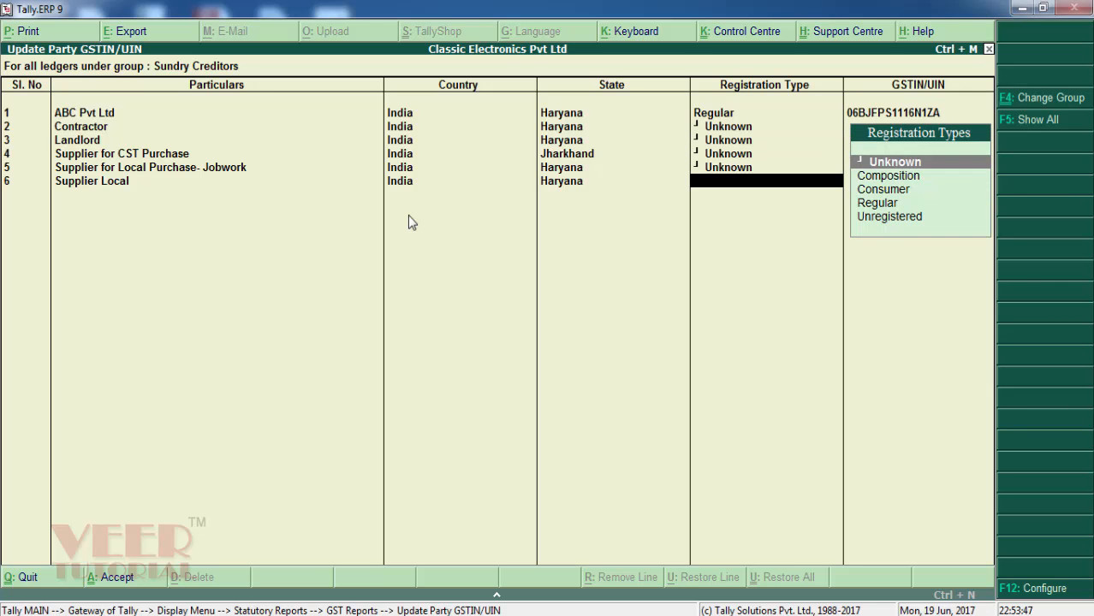
pyautogui.press('Return')
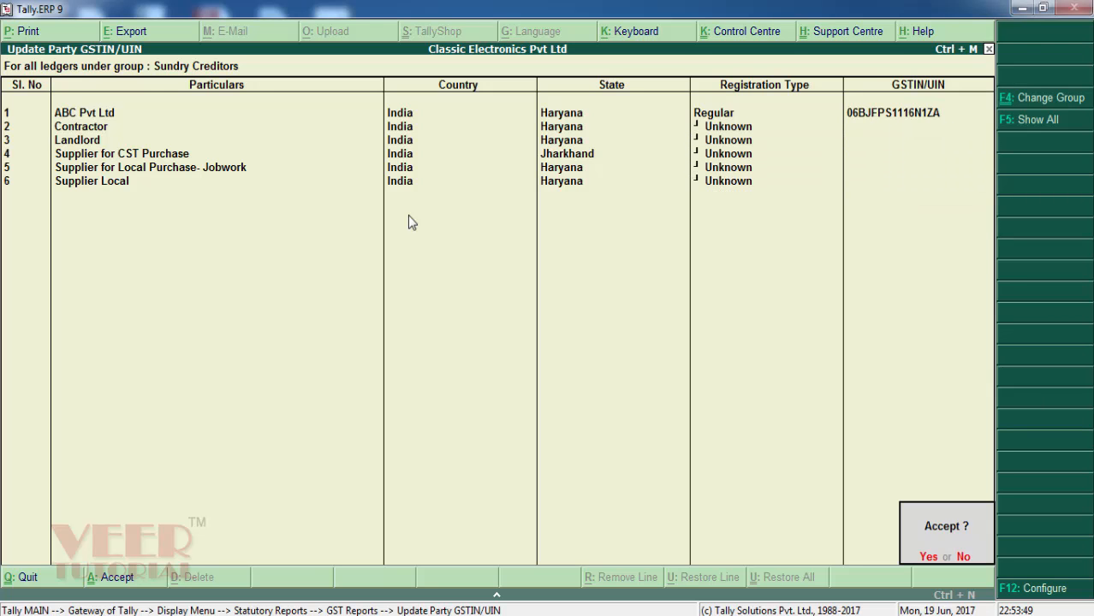
pyautogui.press('Return')
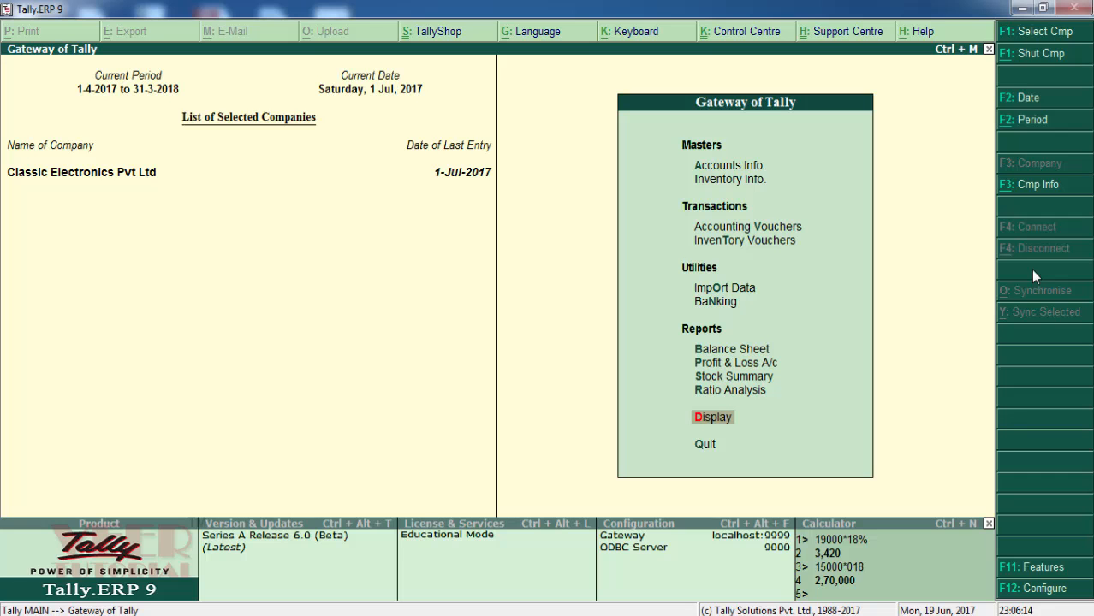